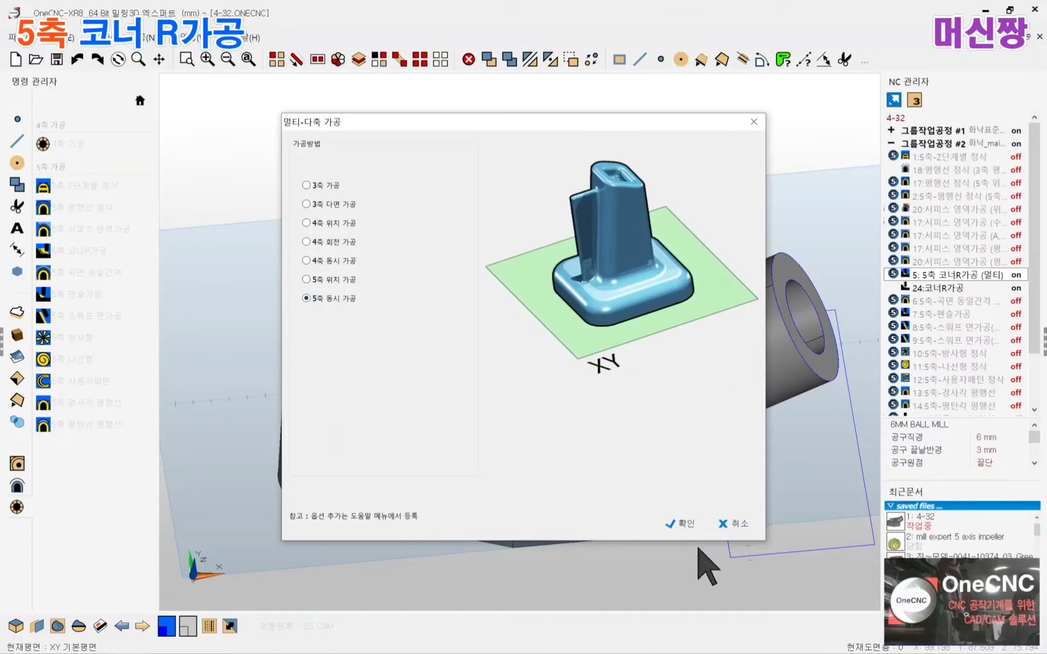
# Confirm 5축 동시 가공 as the multi-axis machining method and inspect the corner where the tube meets the plate
pyautogui.click(684, 523)
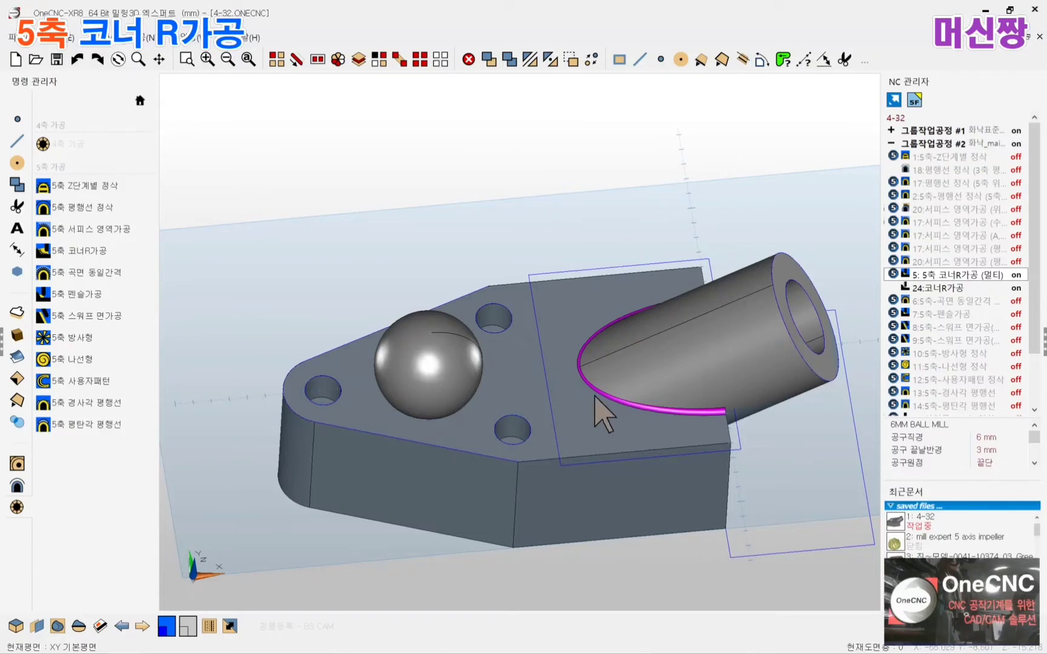
pyautogui.moveTo(596, 400); pyautogui.dragTo(657, 428, button='middle')
pyautogui.scroll(2, 645, 424)
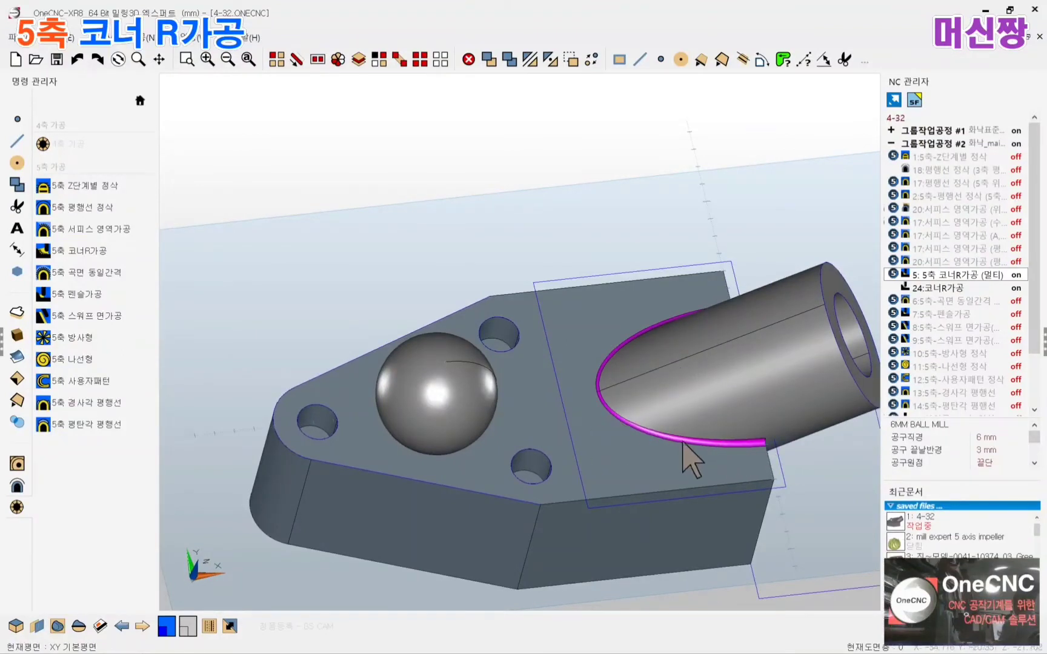
pyautogui.moveTo(692, 458); pyautogui.dragTo(711, 425, button='middle')
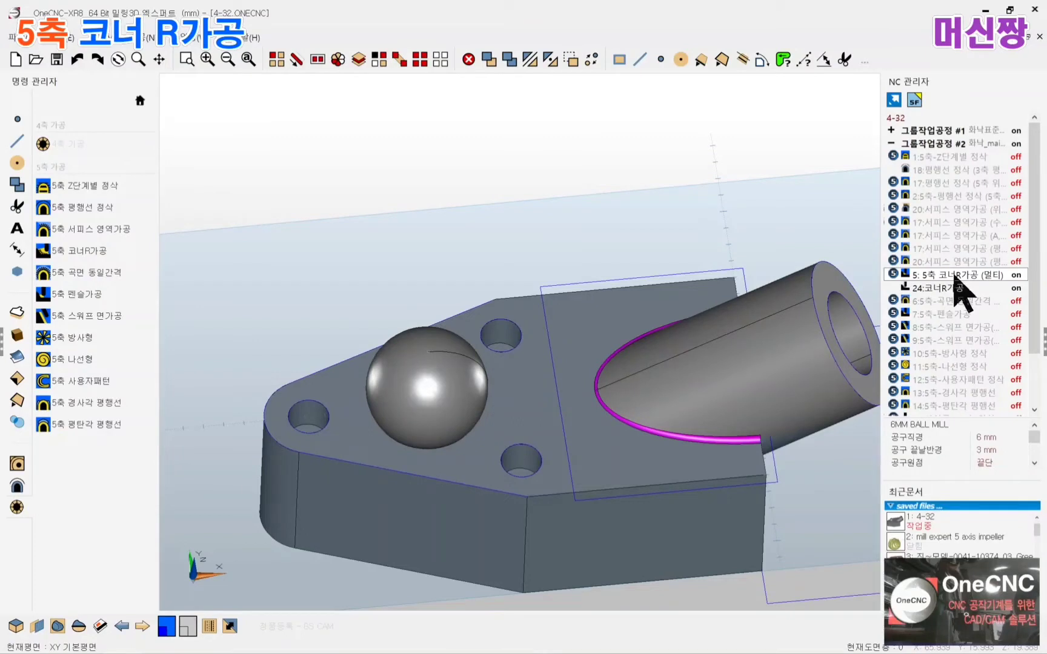
# Open the 5축 코너R가공 (멀티) operation in the second work group for process editing
pyautogui.click(954, 274)
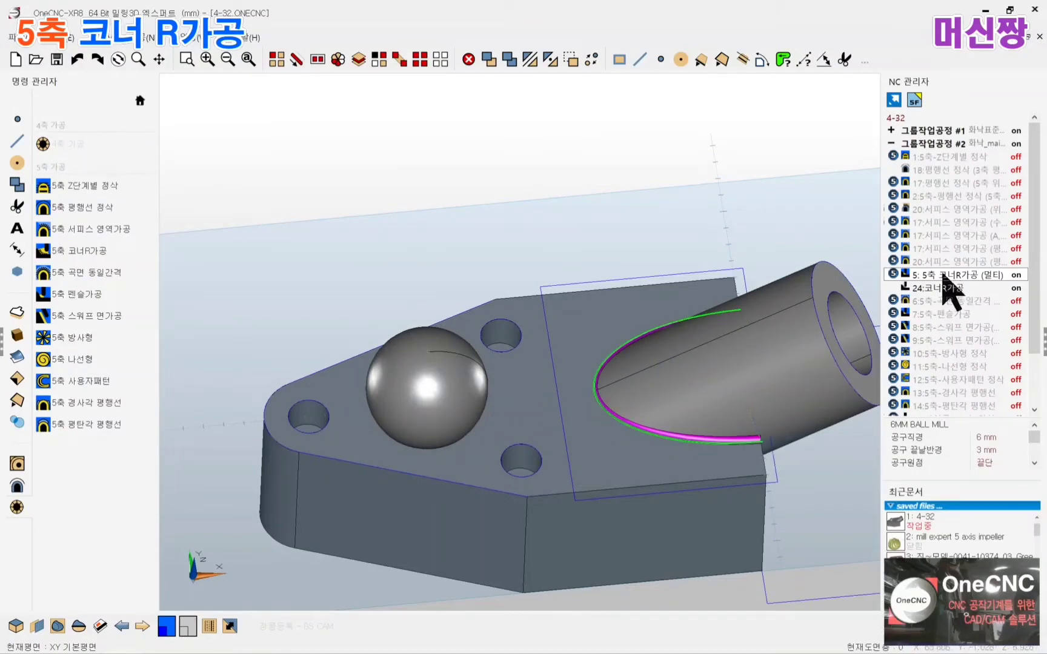
pyautogui.doubleClick(945, 275)
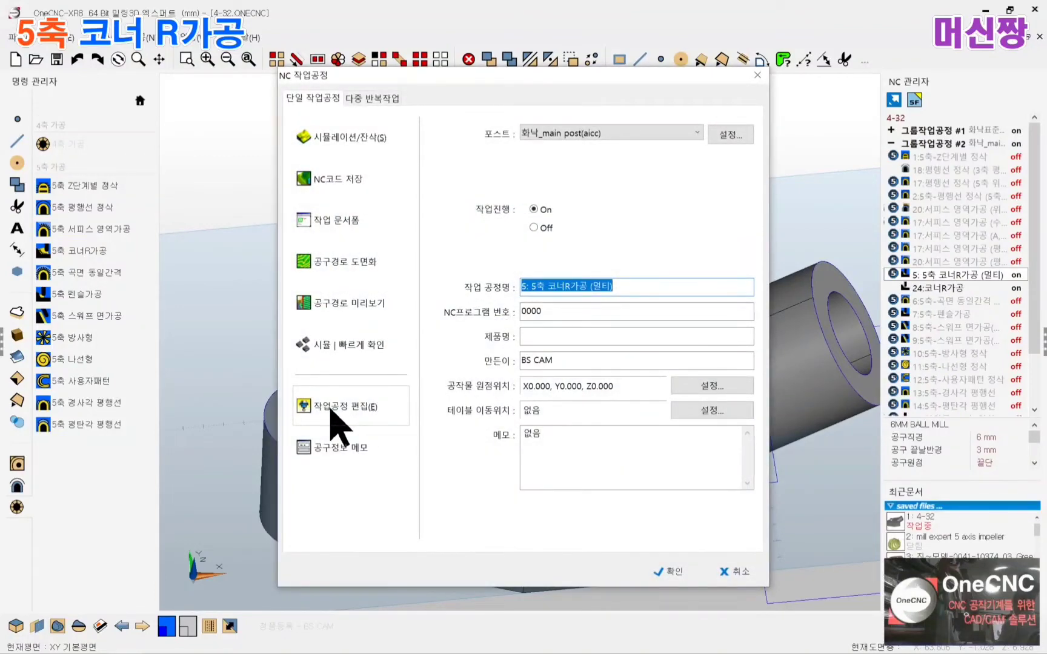
pyautogui.click(331, 410)
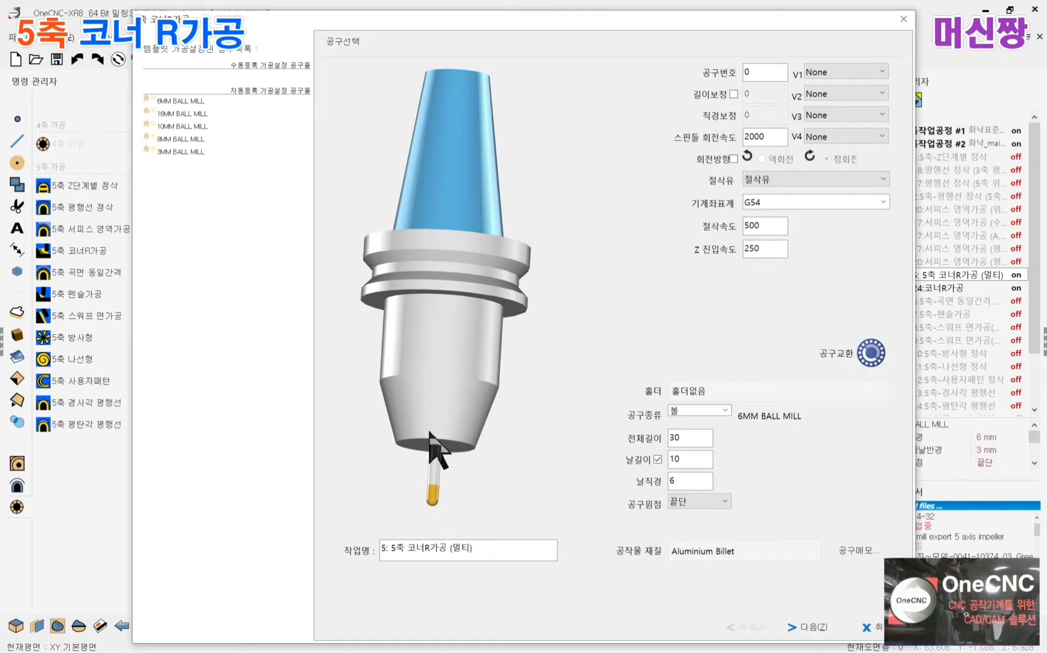
# Check the ball mill's overall length, flute length and diameter, keep its tool origin at 끝단, and accept the tool settings
pyautogui.doubleClick(691, 437)
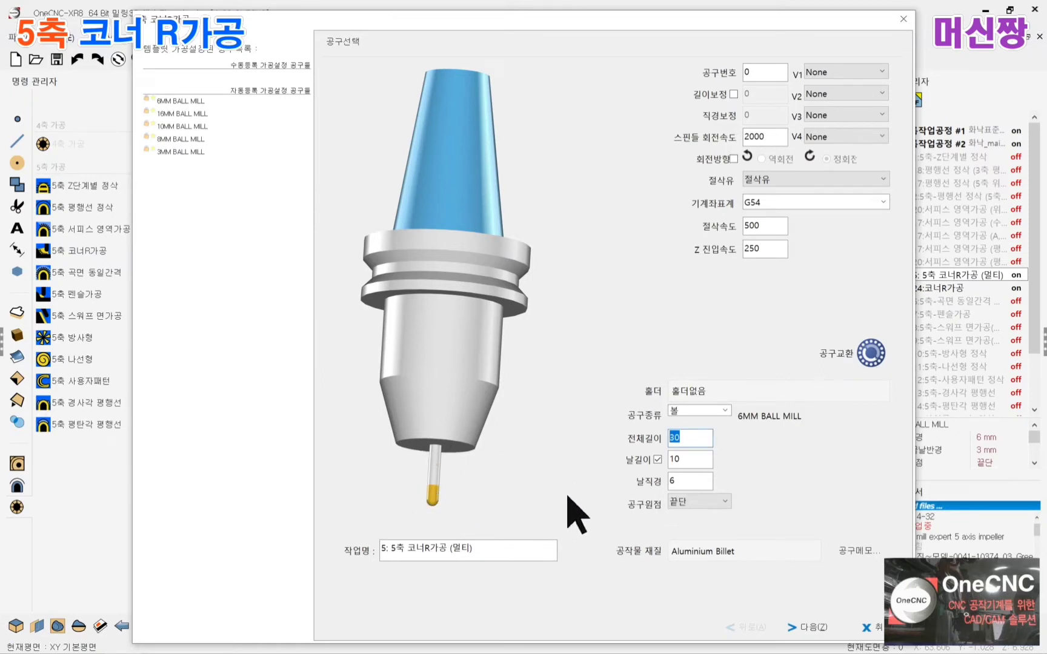
pyautogui.press('Tab')
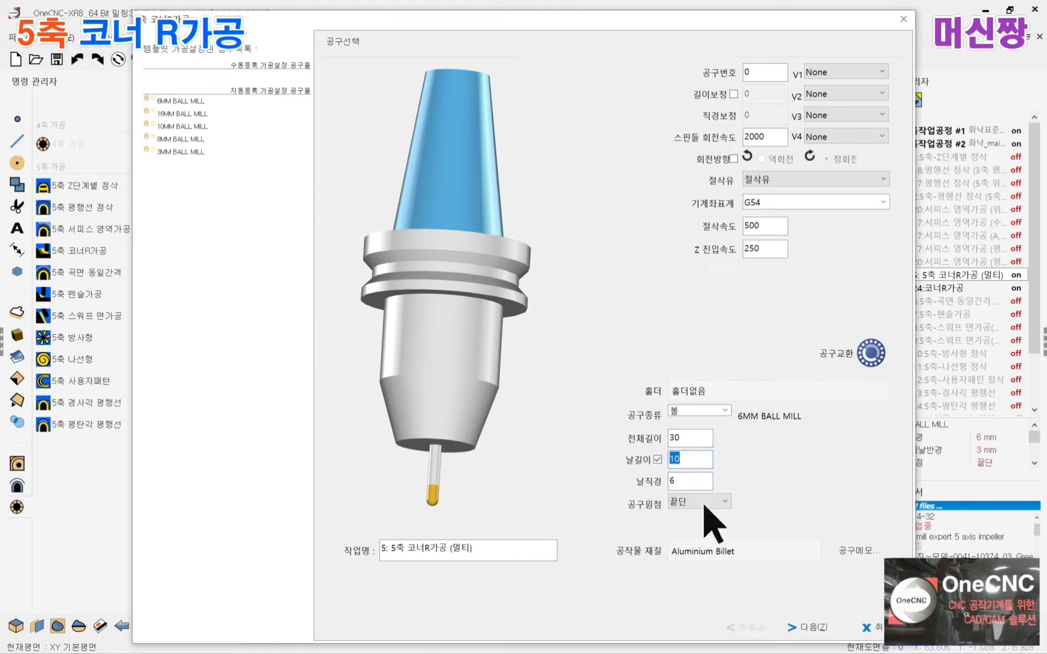
pyautogui.press('Tab')
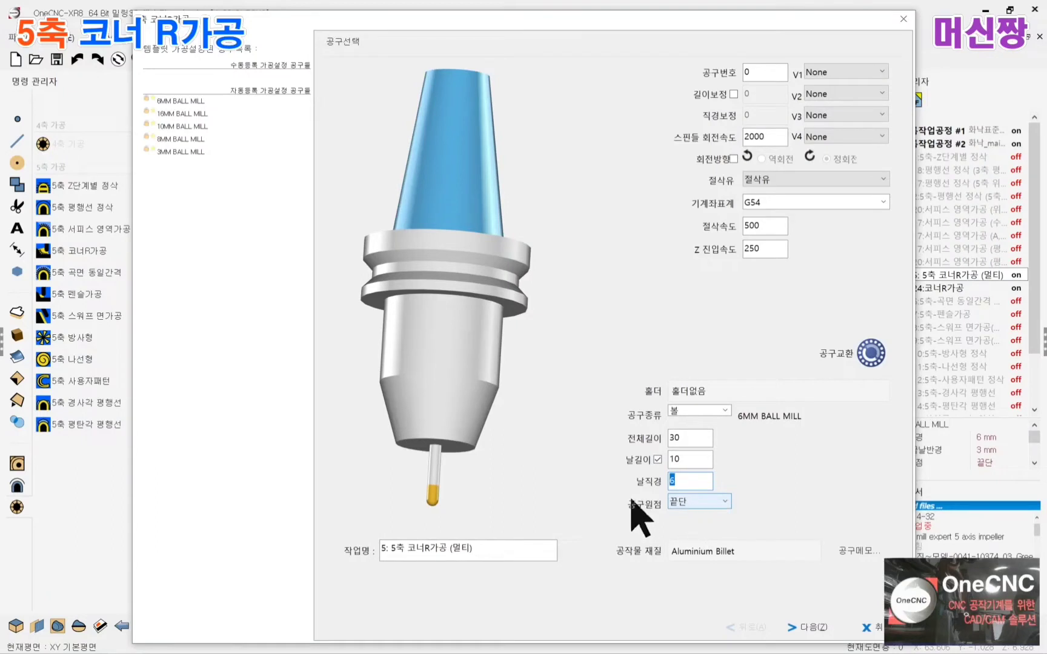
pyautogui.click(725, 504)
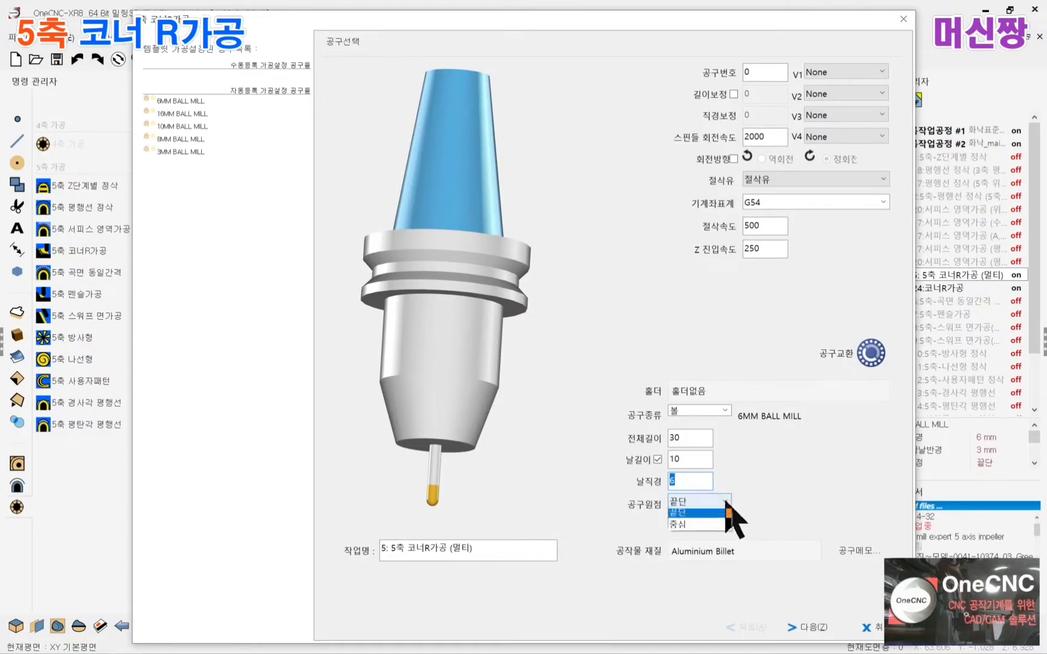
pyautogui.click(680, 513)
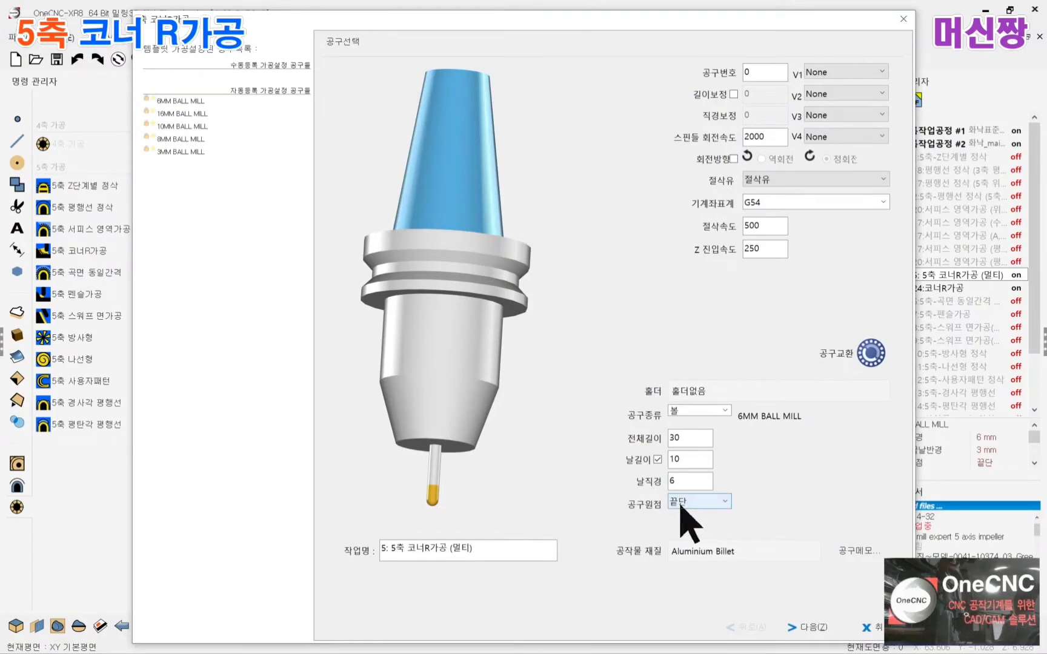
pyautogui.click(803, 628)
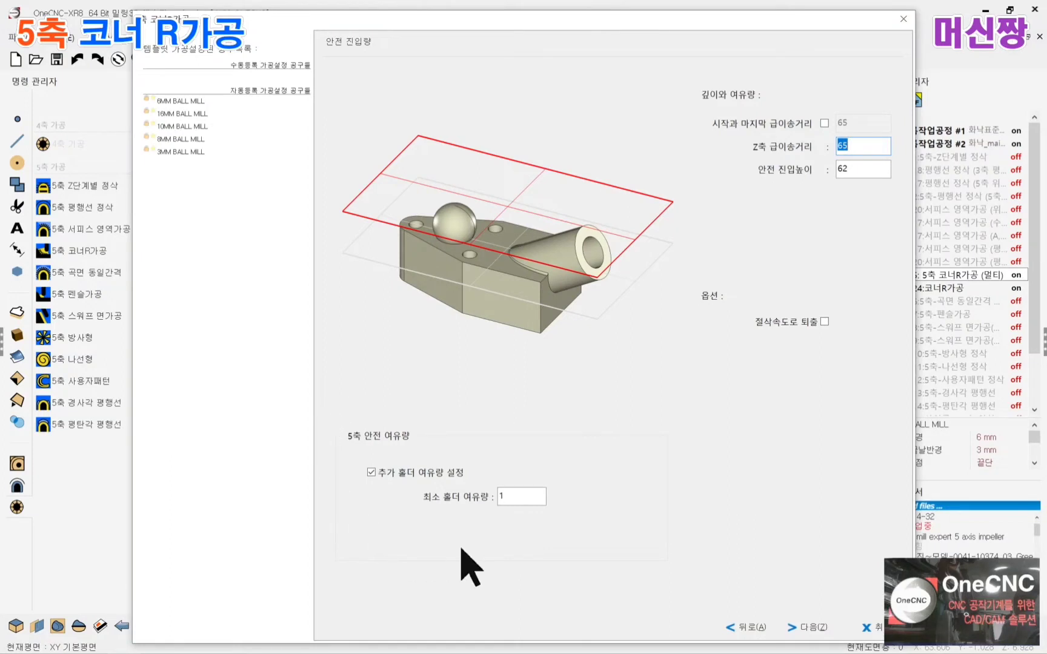
# Review the minimum holder clearance, Z rapid distance and safe approach height, and continue to the 5-axis settings
pyautogui.click(531, 496)
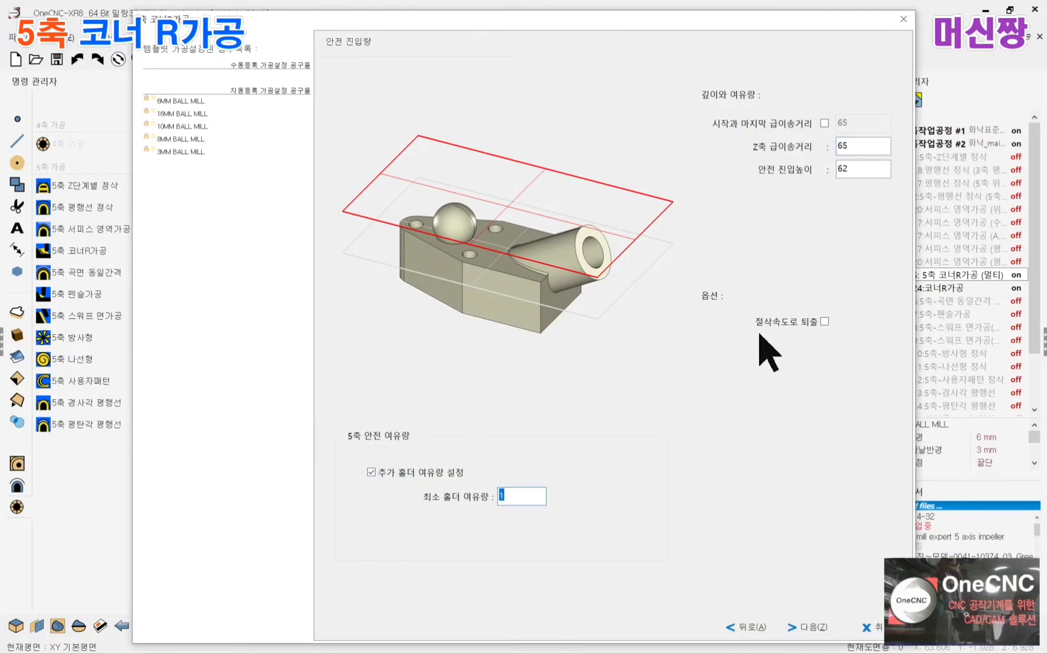
pyautogui.click(863, 146)
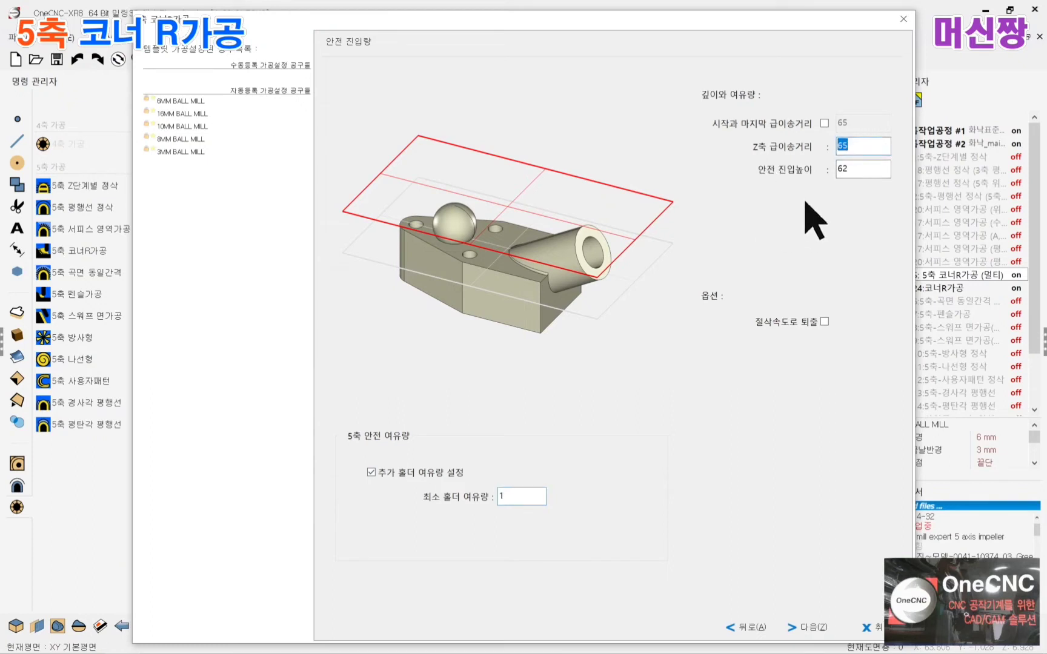
pyautogui.click(861, 169)
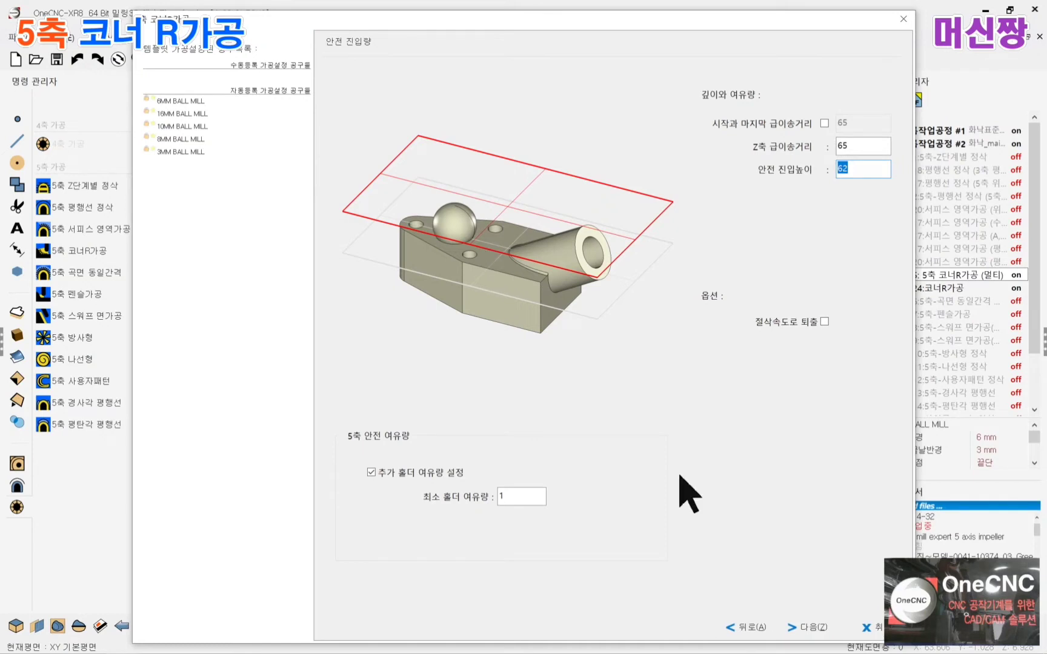
pyautogui.click(806, 628)
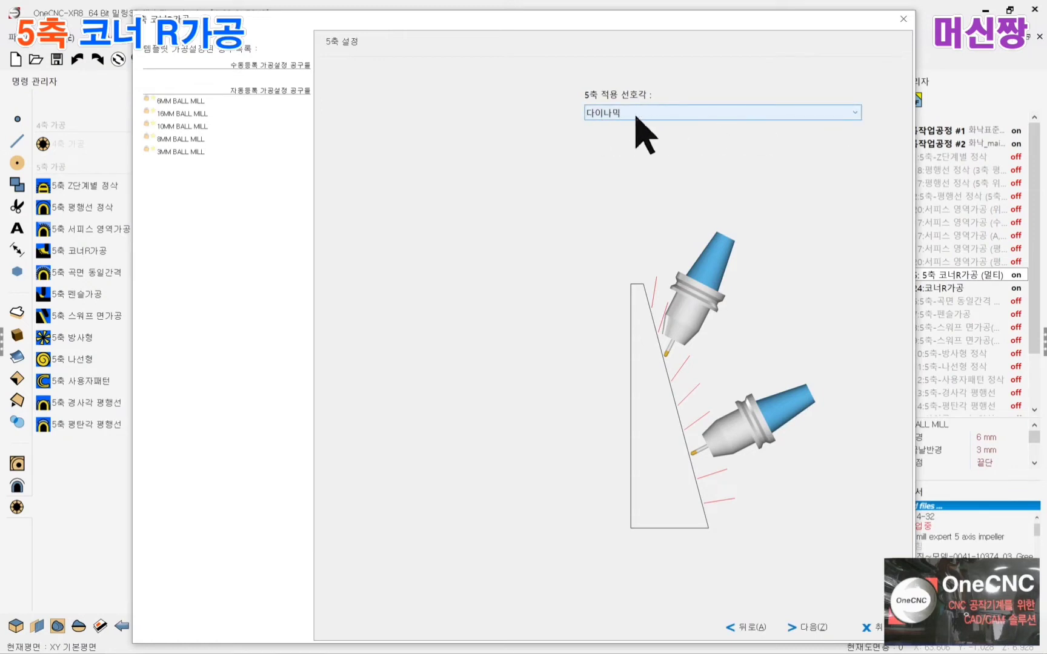
# Try the 적용각도 options with 공구중심경로 영역, X0. Y0. 영역 and 모델영역 as the 5-axis preferred angle
pyautogui.click(854, 114)
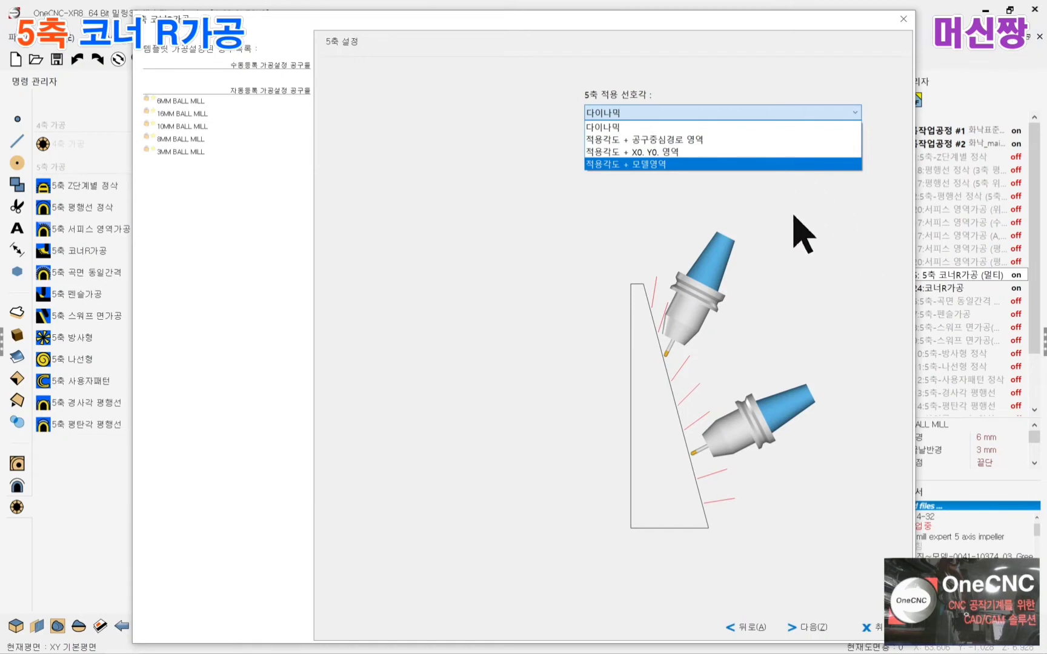
pyautogui.click(855, 212)
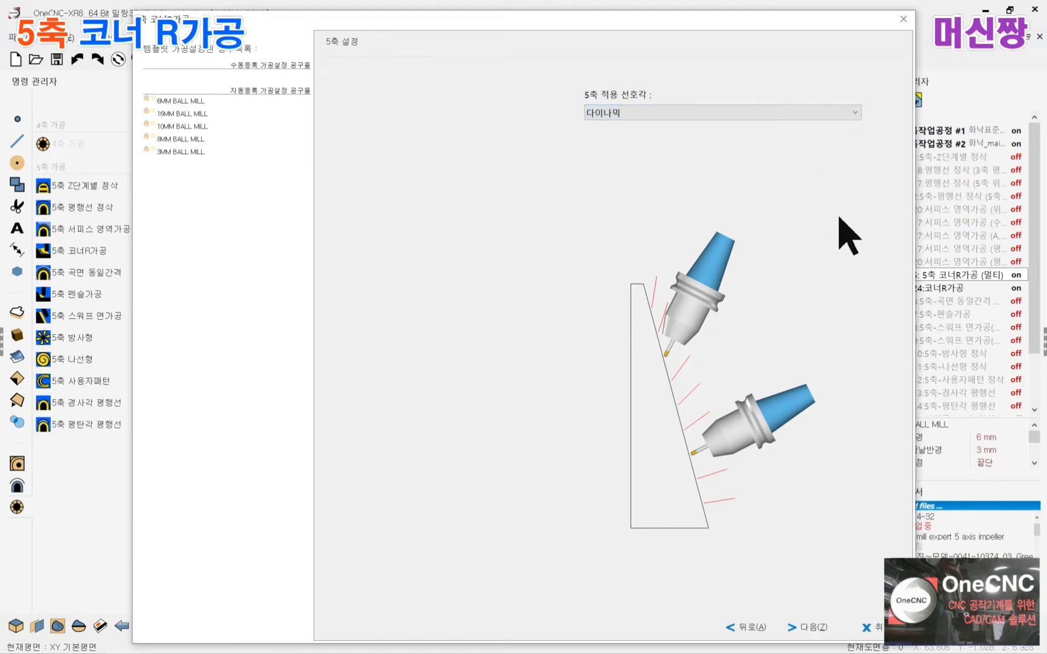
pyautogui.click(692, 115)
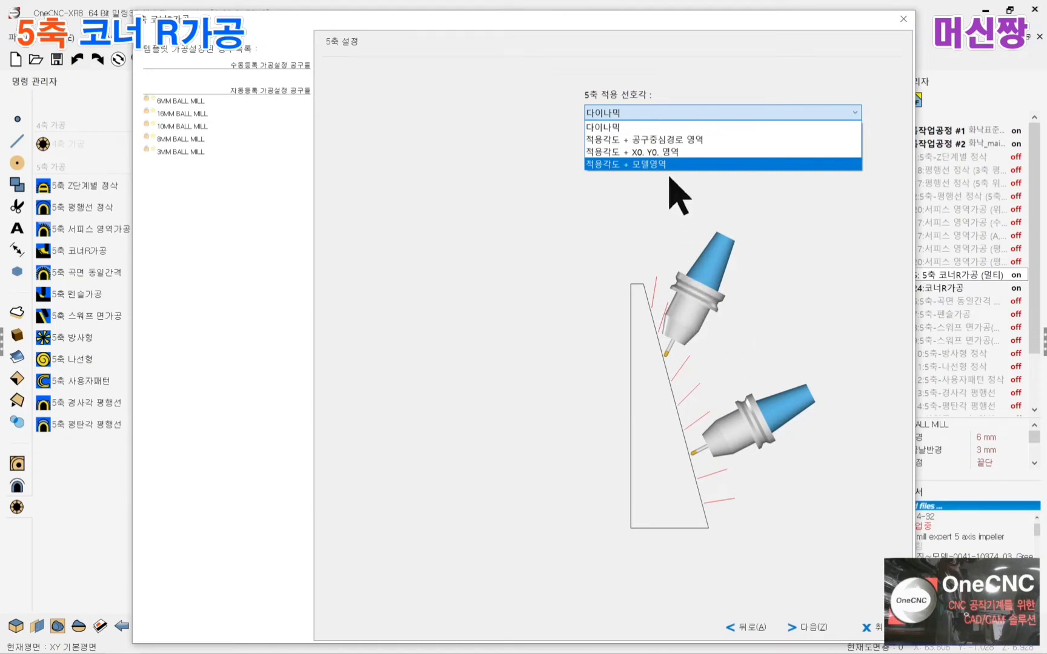
pyautogui.click(609, 140)
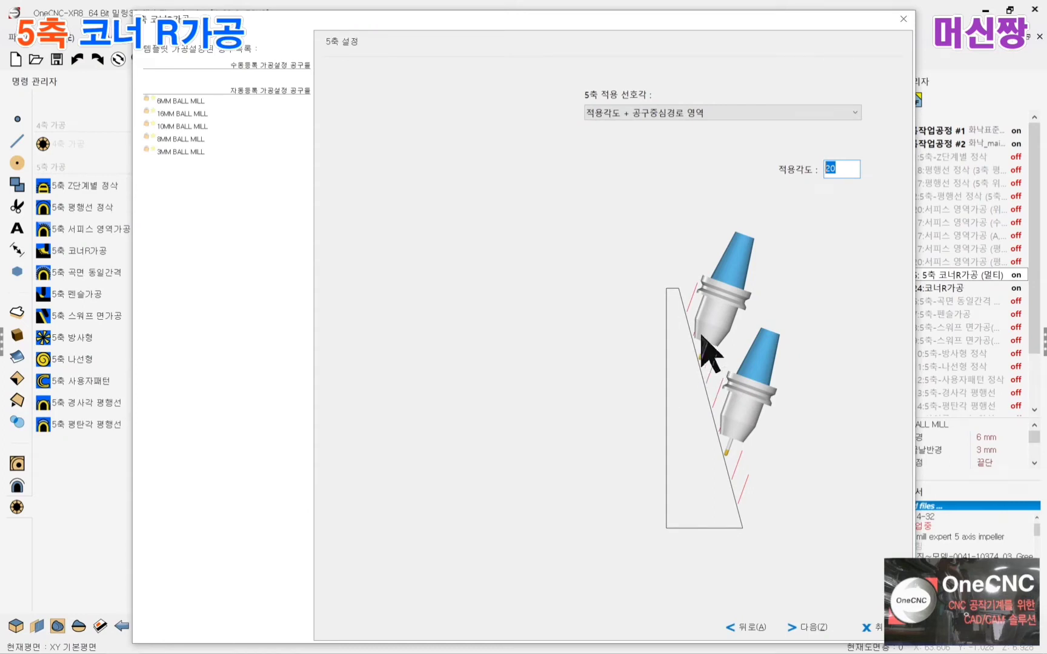
pyautogui.click(791, 112)
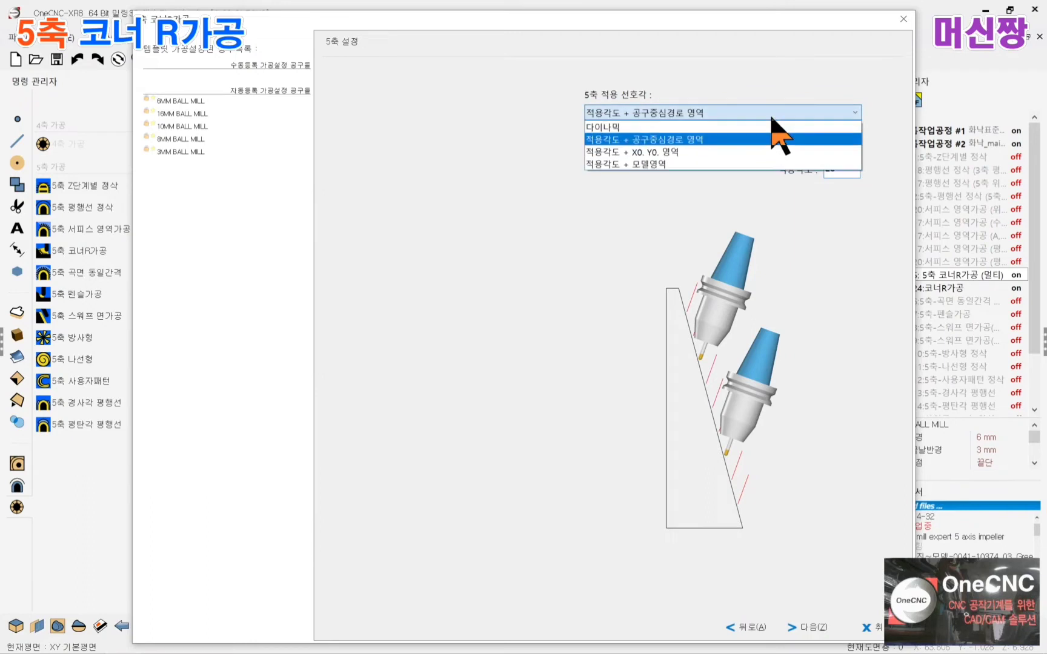
pyautogui.click(627, 153)
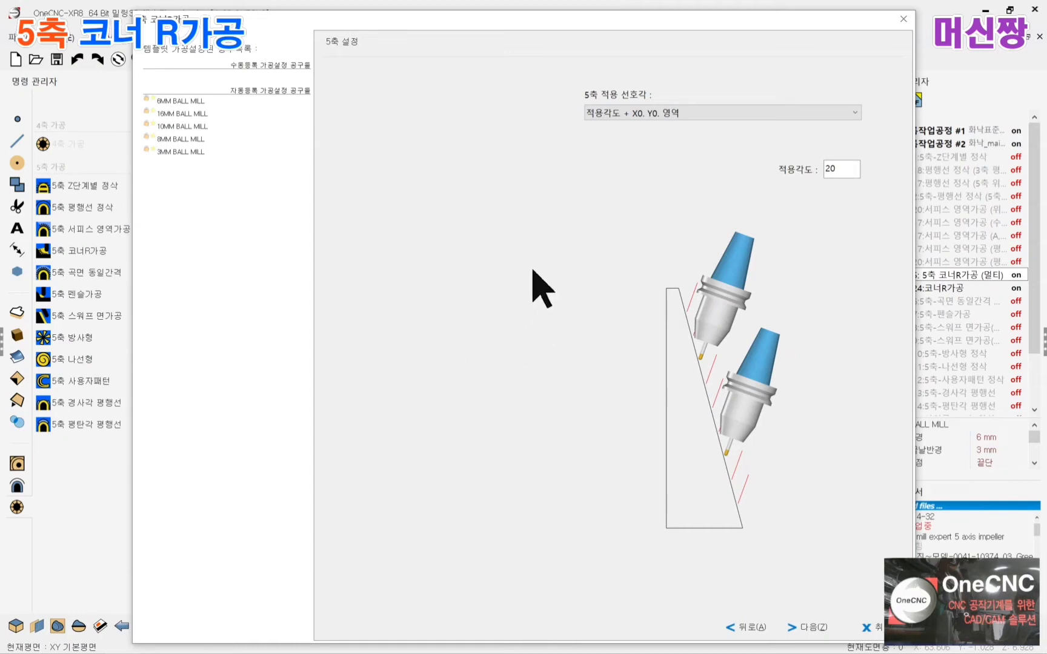
pyautogui.doubleClick(848, 169)
pyautogui.click(740, 115)
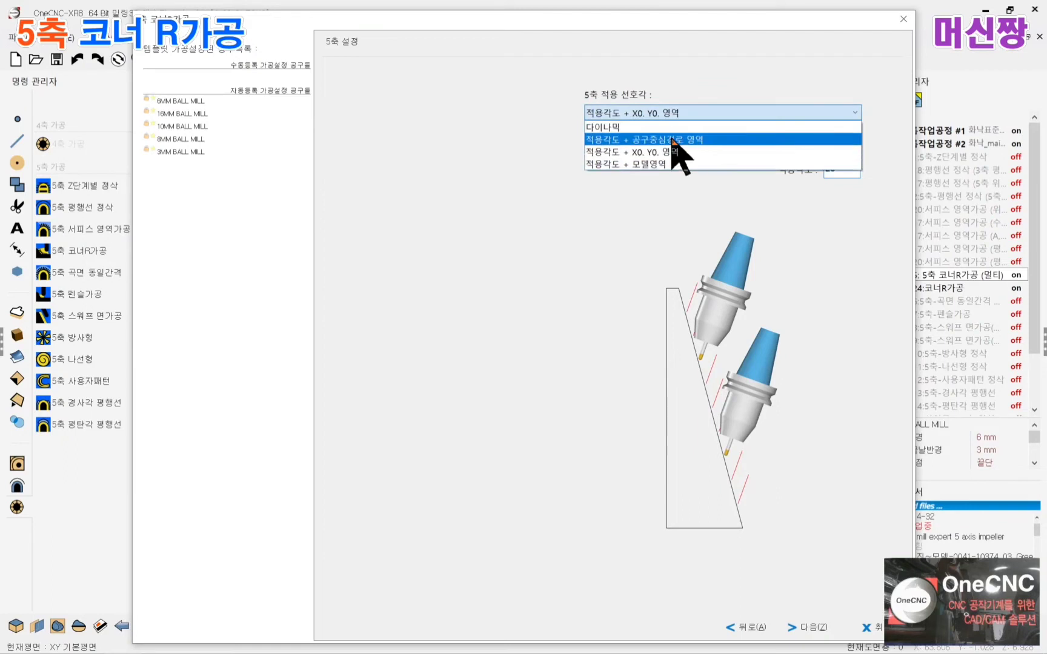
pyautogui.click(616, 164)
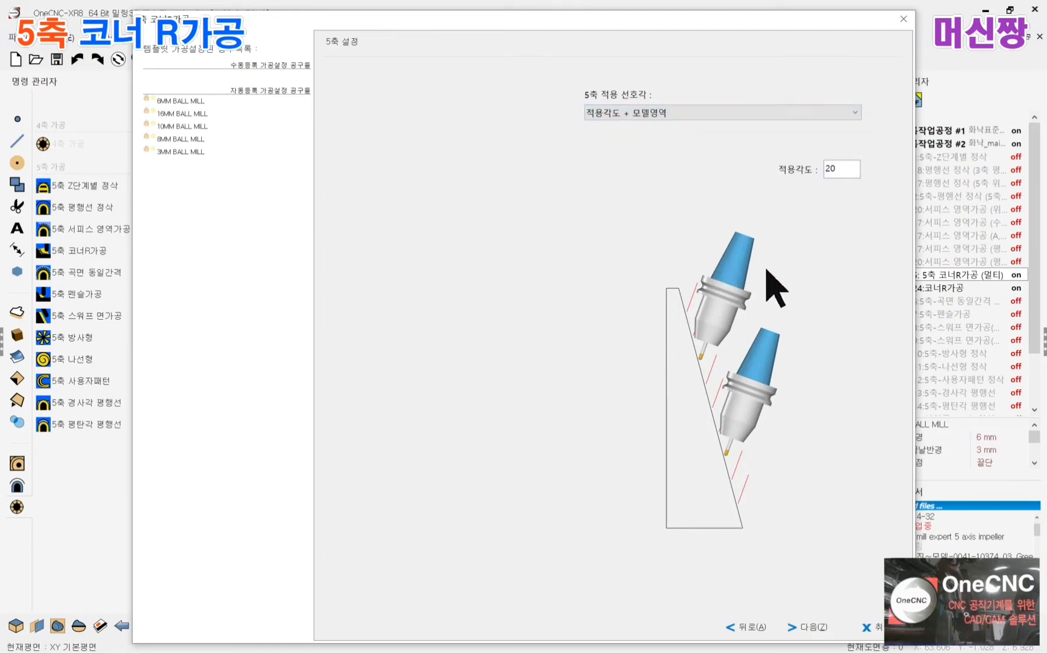
pyautogui.doubleClick(851, 169)
# Set the 5-axis preferred angle to 다이나믹 and continue to the corner settings
pyautogui.click(707, 111)
pyautogui.click(618, 127)
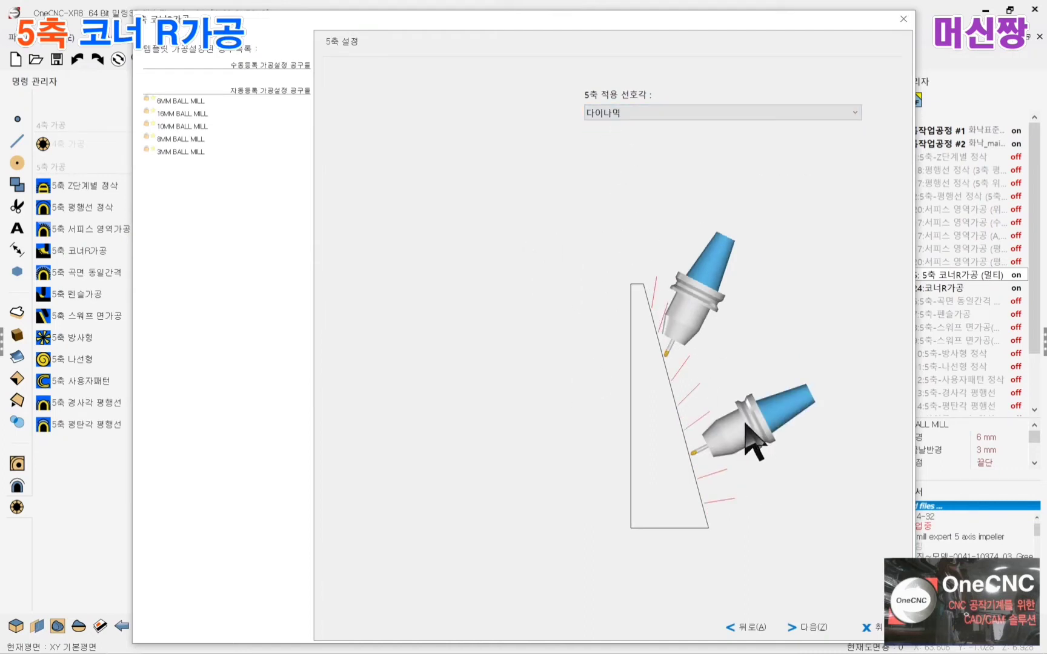
pyautogui.click(810, 629)
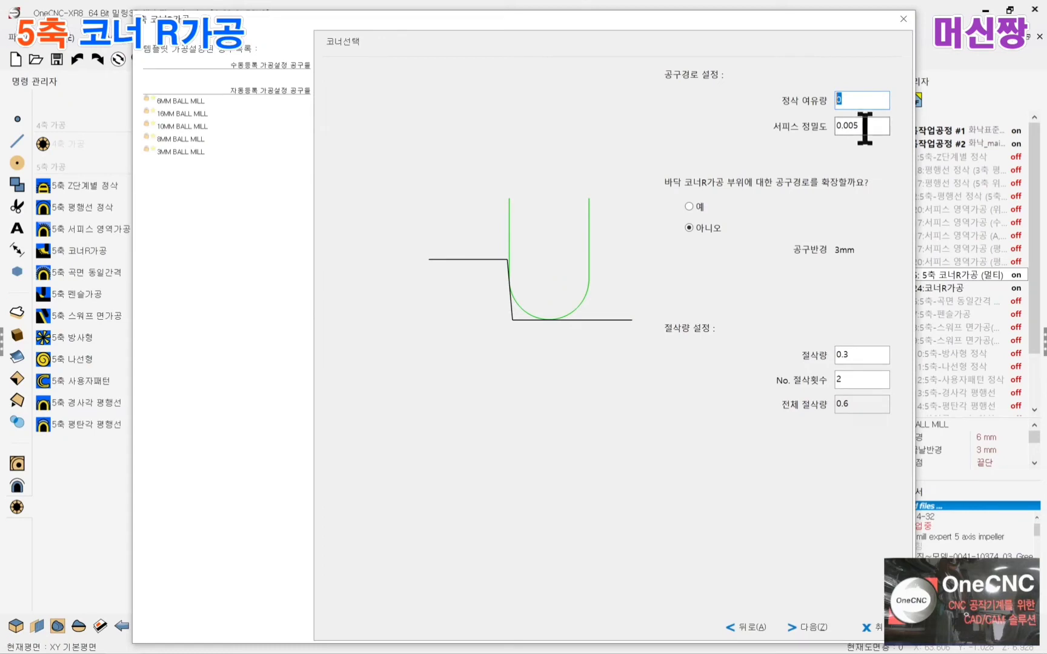
# Review the surface precision (서피스 정밀도) value in the toolpath settings
pyautogui.moveTo(865, 128); pyautogui.dragTo(836, 127)
pyautogui.click(871, 130)
pyautogui.doubleClick(872, 129)
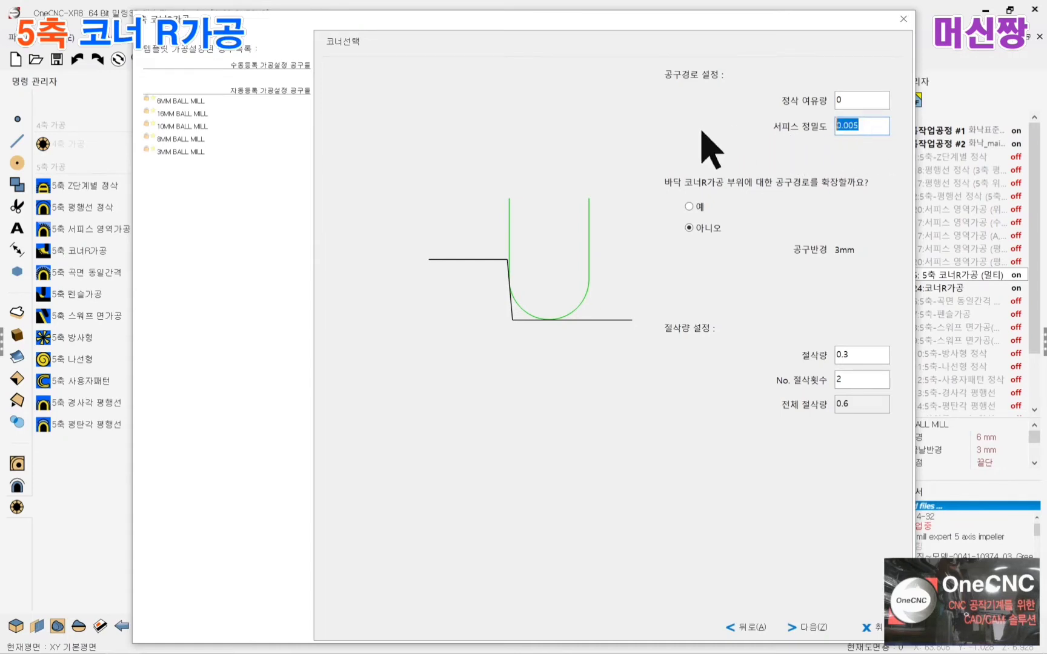
pyautogui.click(869, 125)
pyautogui.moveTo(870, 126); pyautogui.dragTo(772, 124)
pyautogui.click(870, 130)
# Try extending the toolpath for the floor corner radius, check the extension radius, and set the extension back to 아니오
pyautogui.click(690, 207)
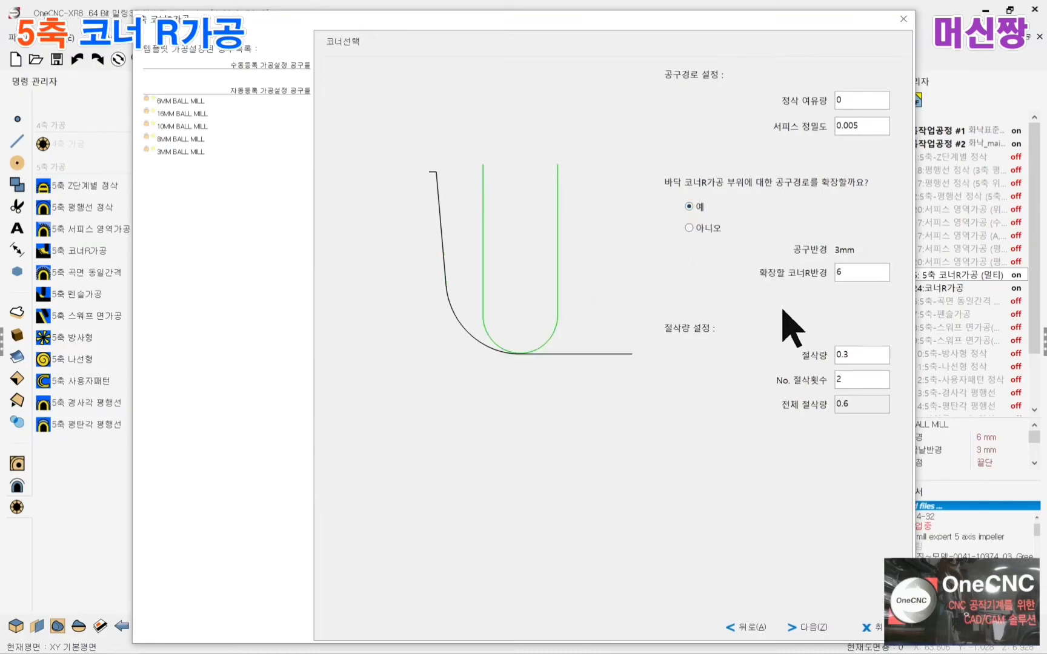
pyautogui.doubleClick(851, 273)
pyautogui.click(689, 228)
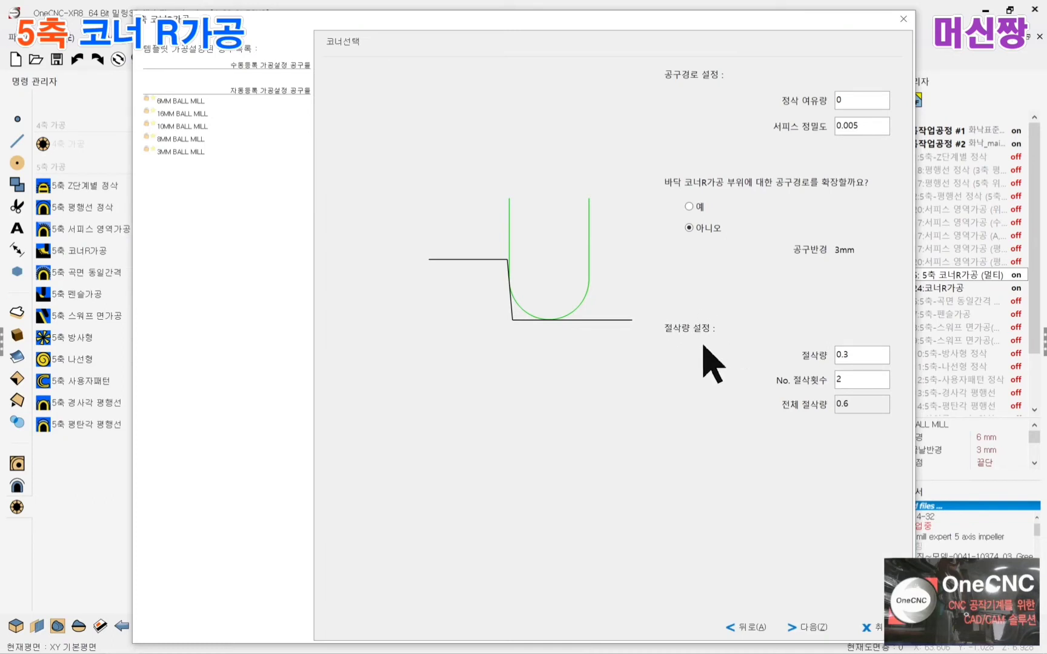
# Review the cut amount, number of cuts and total cut amount, and continue to the toolpath boundary settings
pyautogui.doubleClick(846, 355)
pyautogui.click(853, 378)
pyautogui.doubleClick(860, 355)
pyautogui.write('0')
pyautogui.doubleClick(857, 402)
pyautogui.doubleClick(865, 356)
pyautogui.doubleClick(862, 354)
pyautogui.click(806, 628)
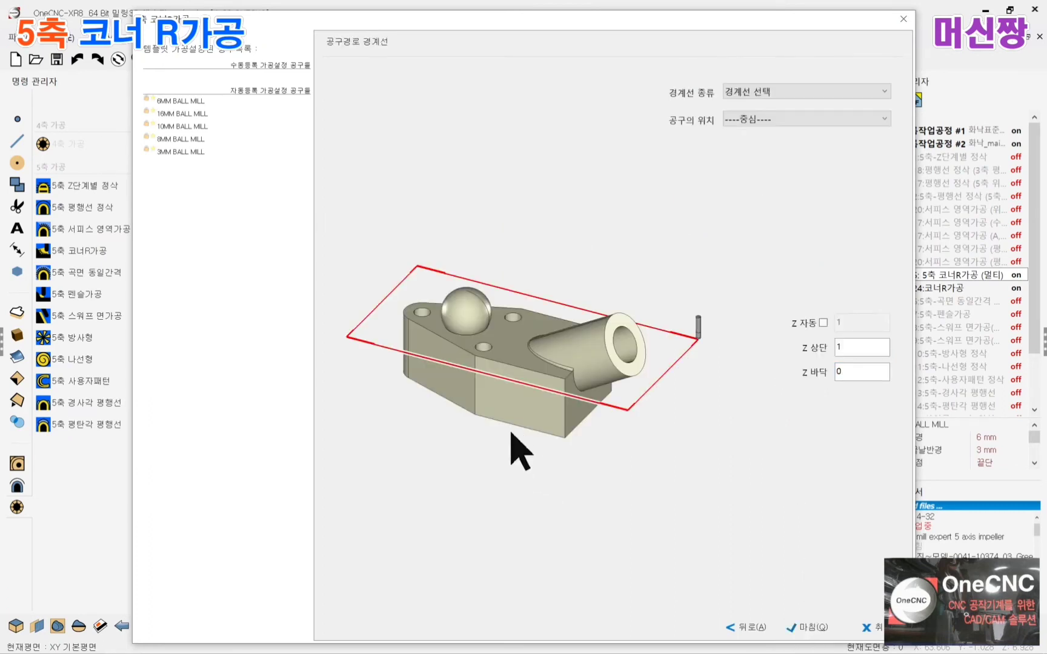
# Preview the 박스 늘리기 boundary type, return it to 경계선 선택, and keep the tool position at 중심
pyautogui.click(796, 93)
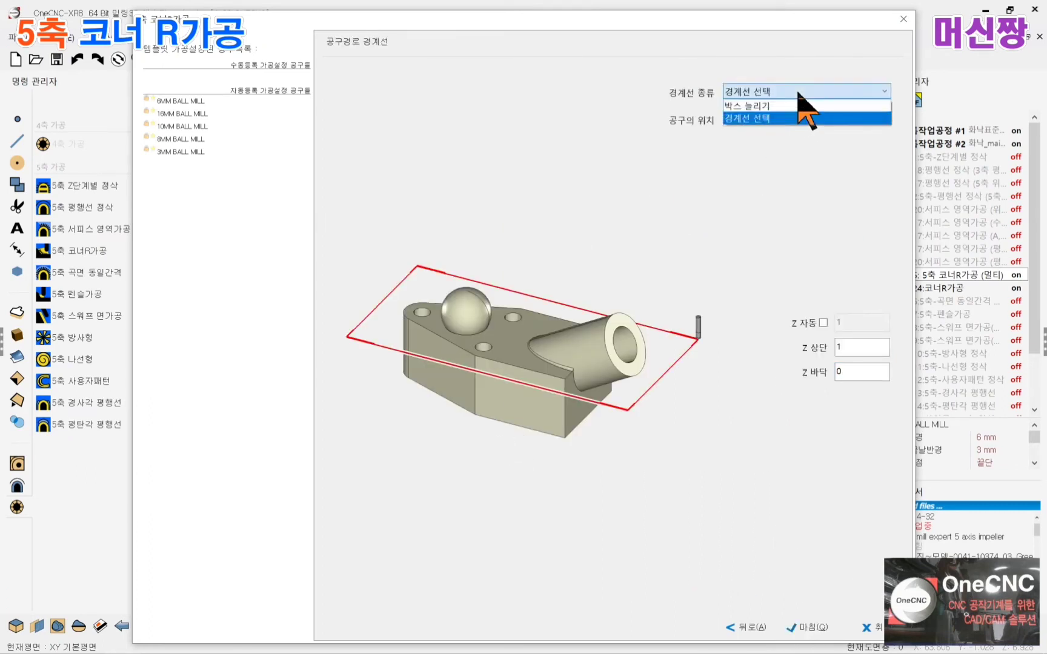
pyautogui.click(775, 106)
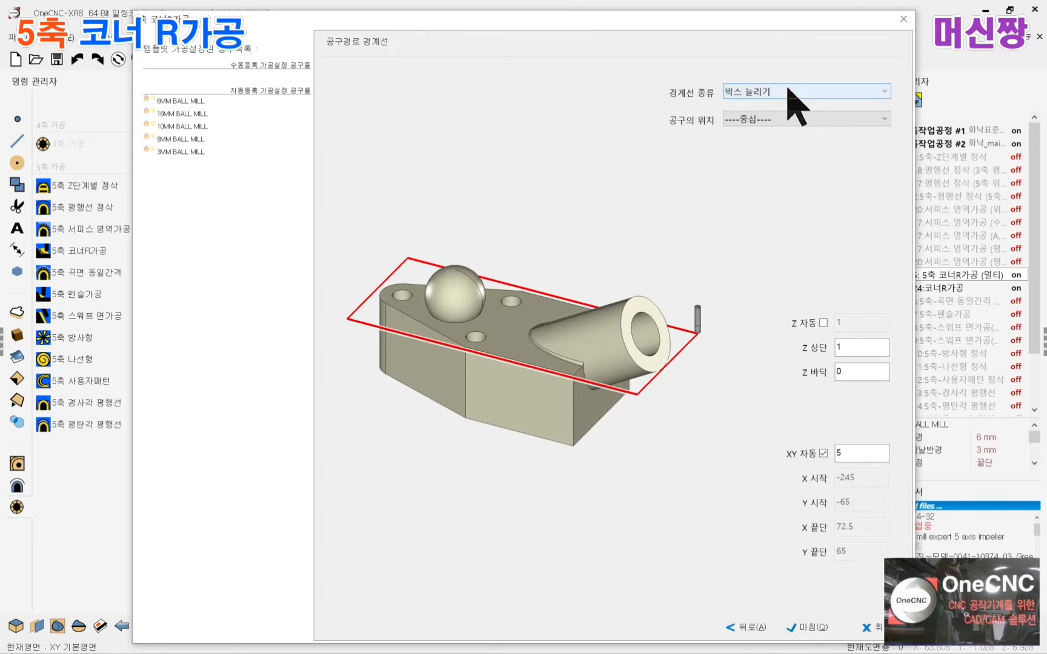
pyautogui.click(787, 92)
pyautogui.click(774, 115)
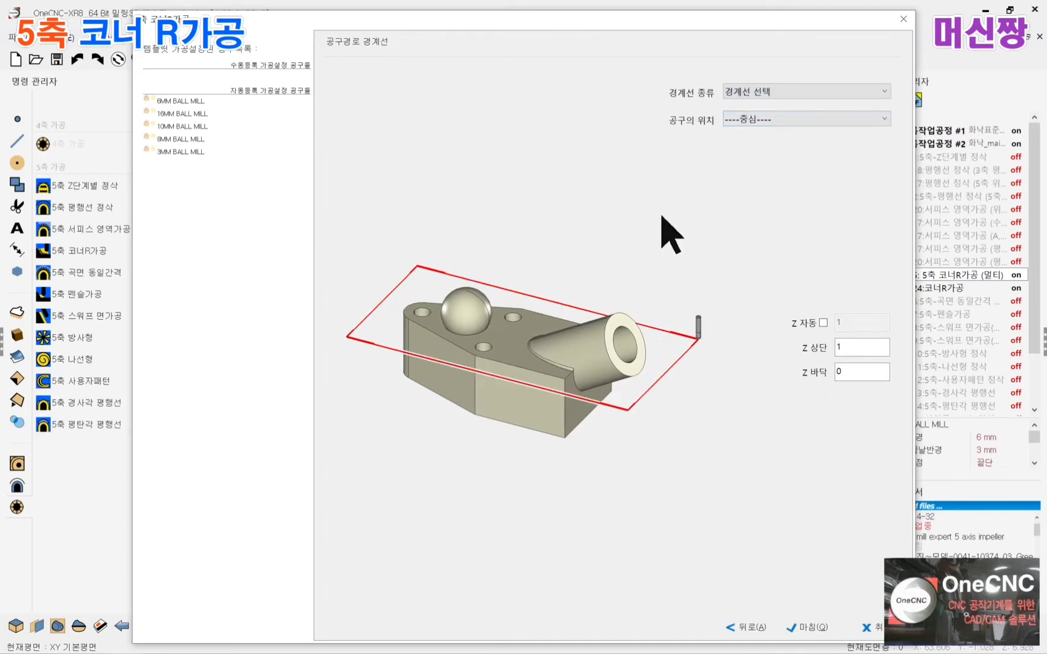
pyautogui.click(793, 120)
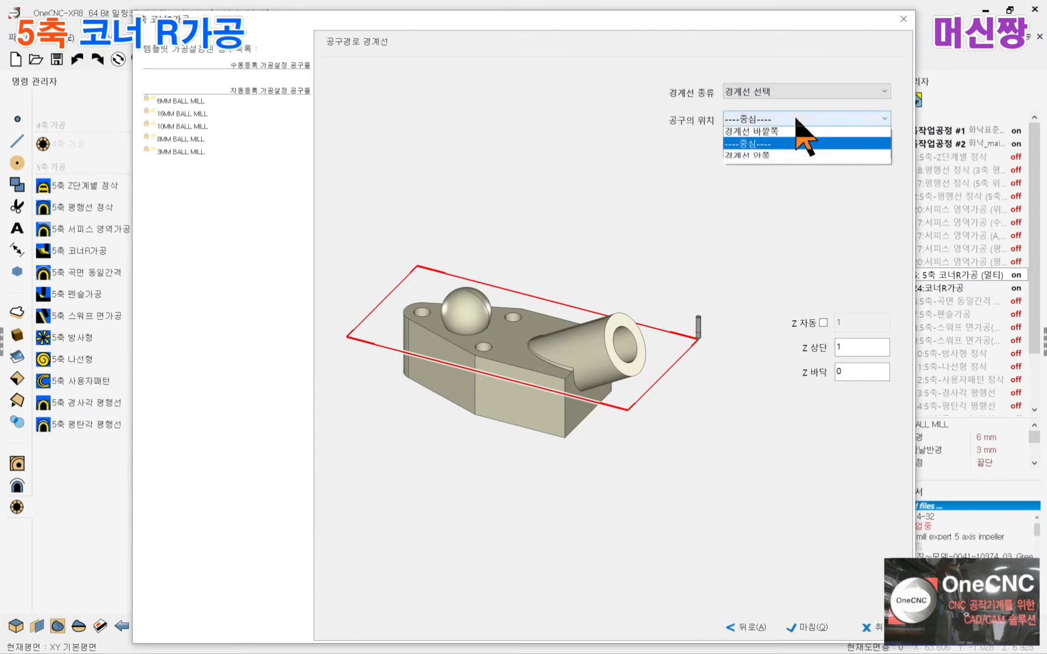
pyautogui.click(756, 146)
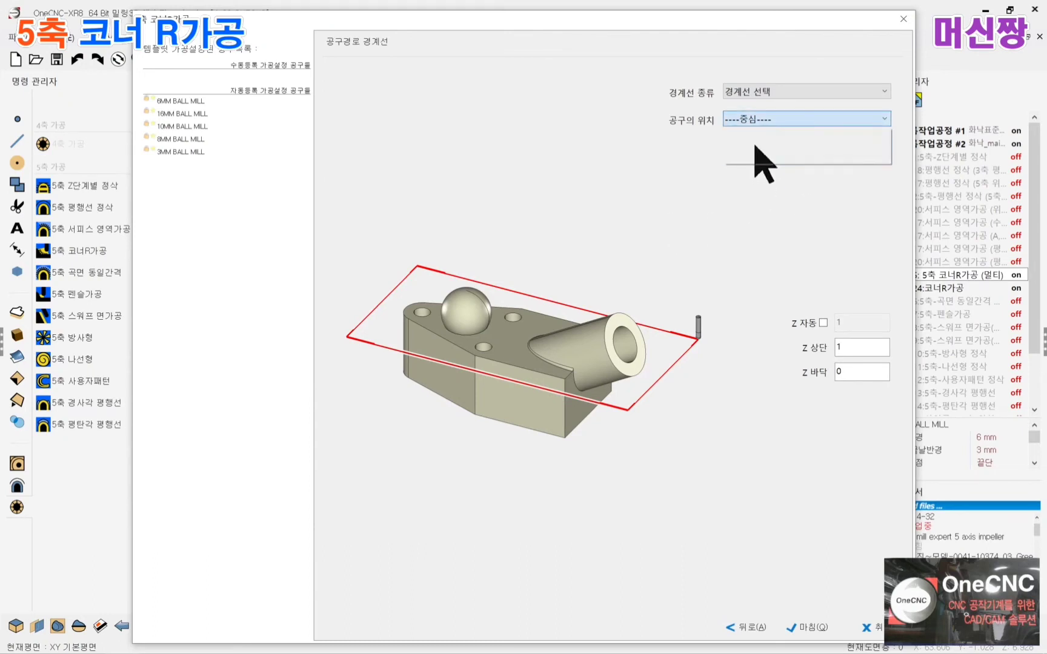
# Check the Z 상단 and Z 바닥 limits, finish the settings, and reselect the rectangle around the tube's base as the machining boundary
pyautogui.doubleClick(859, 350)
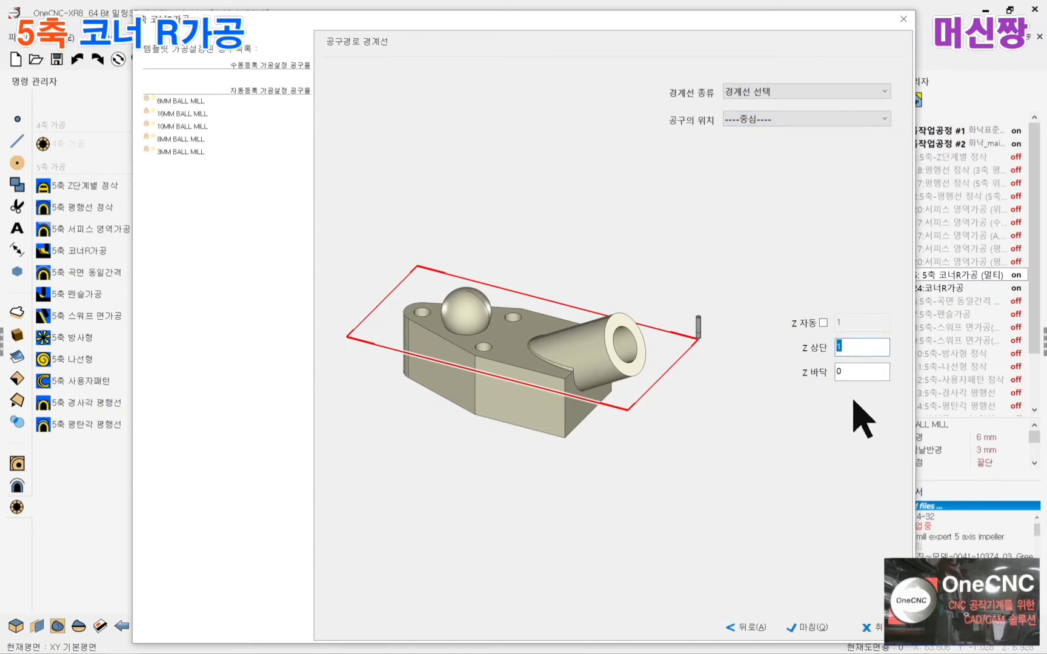
pyautogui.press('Tab')
pyautogui.hotkey('shift', 'Tab')
pyautogui.click(808, 628)
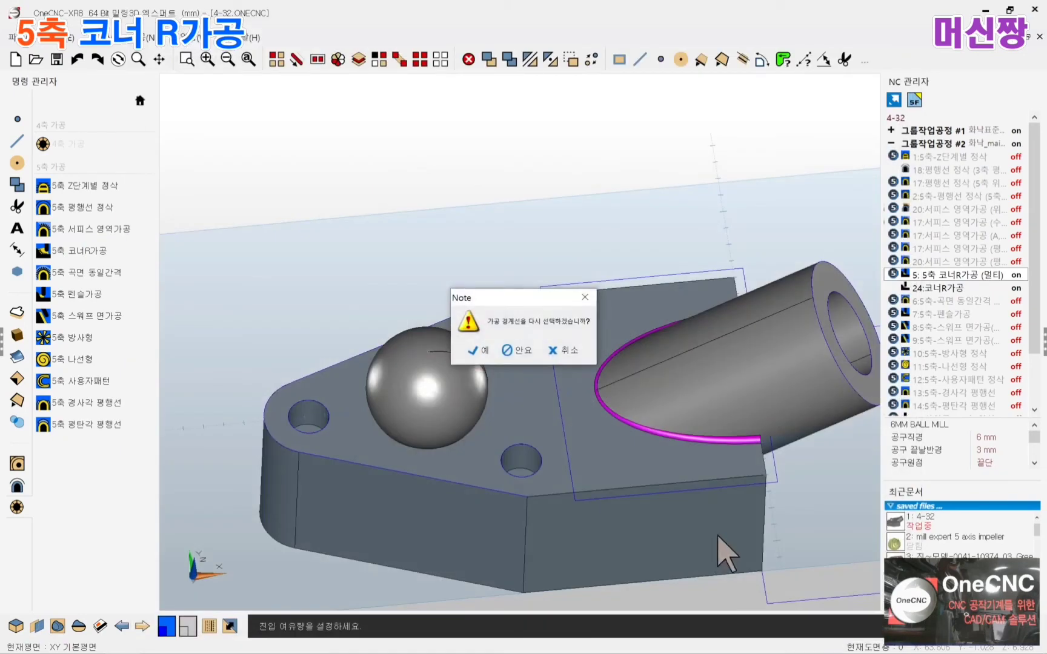
pyautogui.click(482, 351)
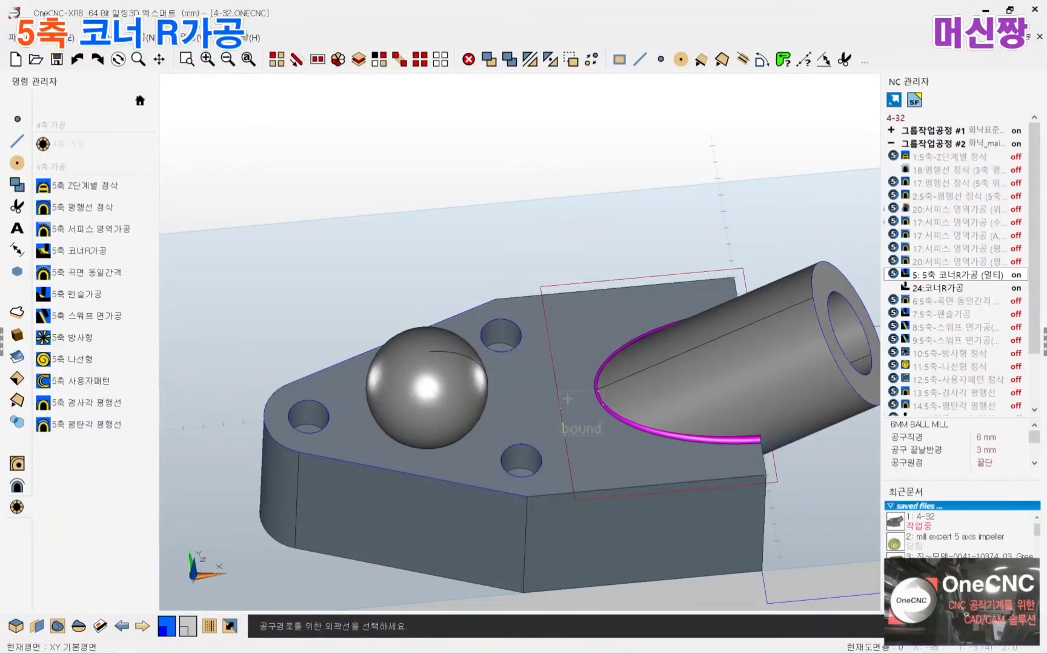
pyautogui.click(582, 371)
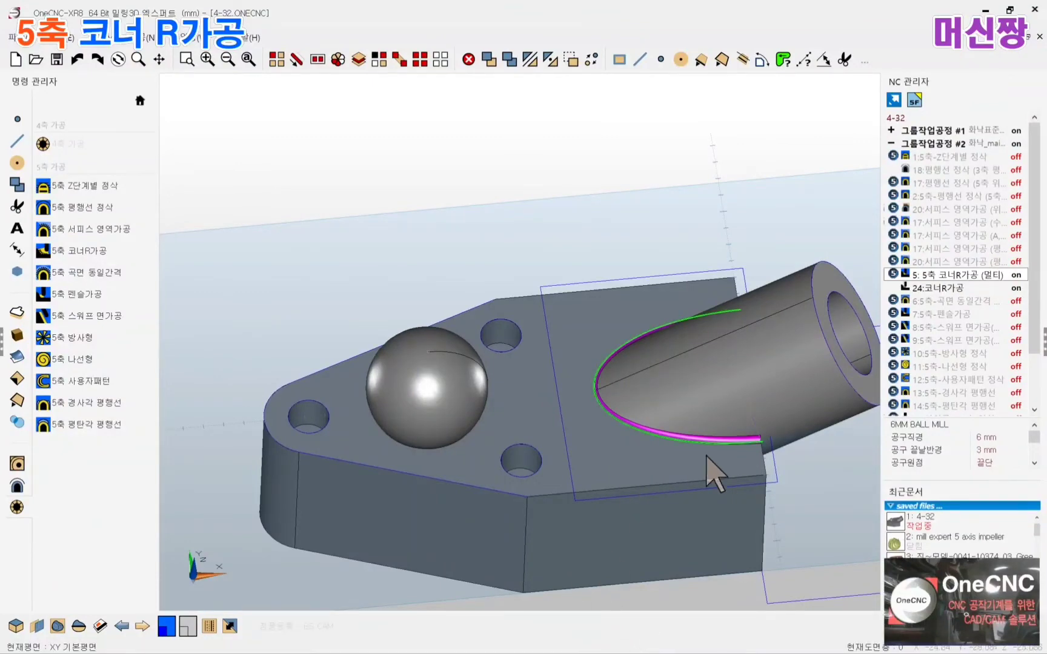
# Display the toolpath of 5: 5축 코너R가공 (멀티) on the model and examine it along the tube's base from several angles
pyautogui.scroll(2, 706, 456)
pyautogui.scroll(-1, 612, 423)
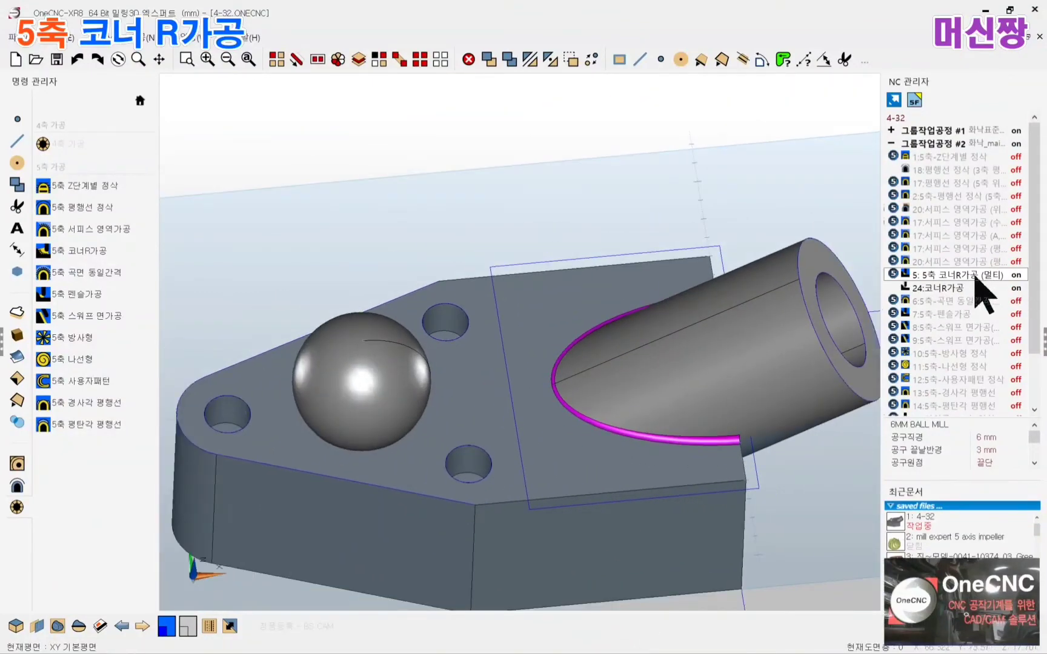
pyautogui.click(943, 276)
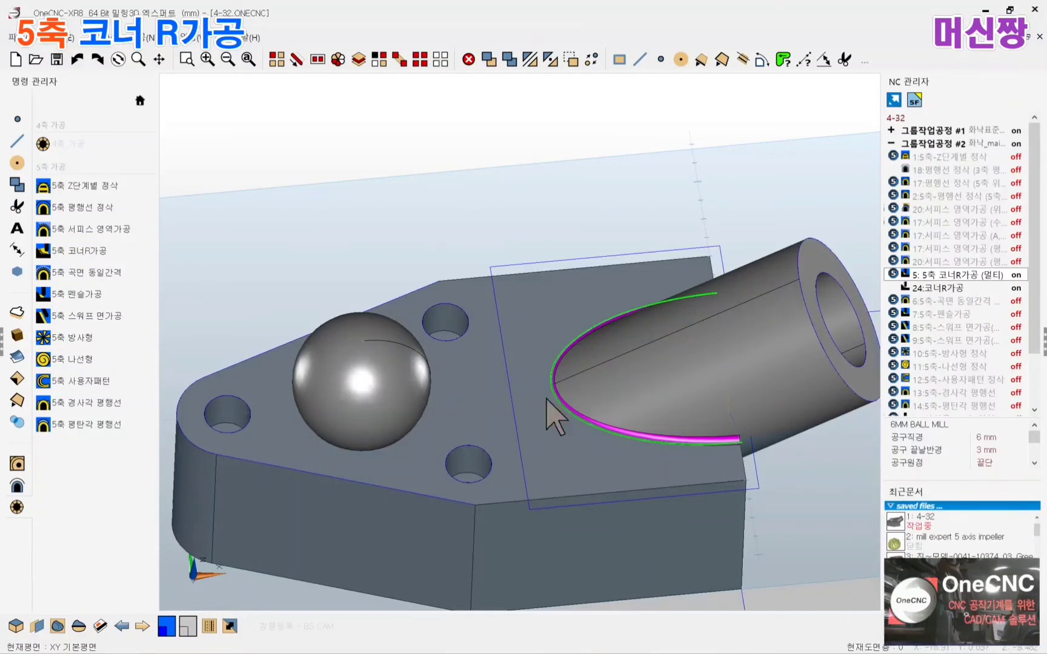
pyautogui.moveTo(545, 399); pyautogui.dragTo(587, 397, button='middle')
pyautogui.click(938, 277)
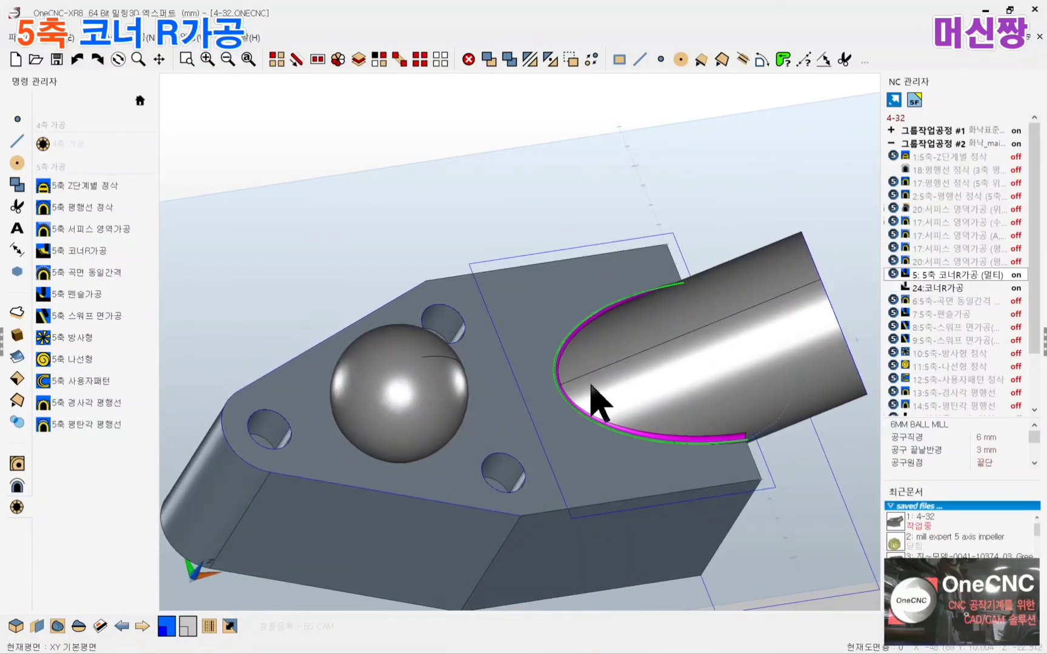
pyautogui.moveTo(598, 401); pyautogui.dragTo(566, 367, button='middle')
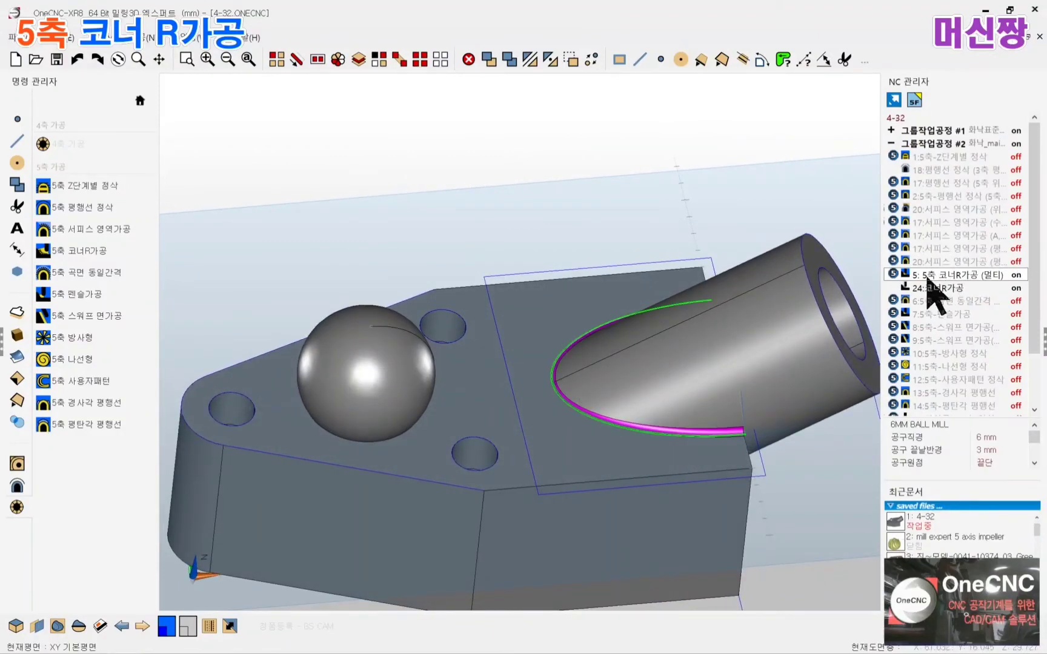
# Play the toolpath preview of the 5-axis corner-R operation, restart it to examine the tool and holder tilt around the tube, and close the preview
pyautogui.doubleClick(933, 275)
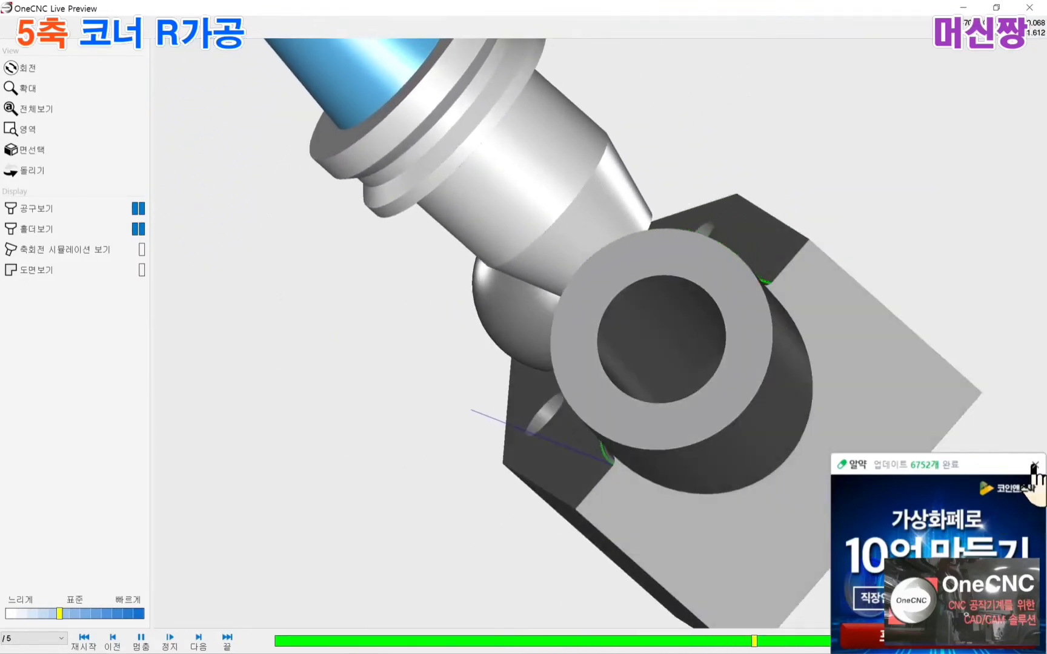
pyautogui.click(1034, 465)
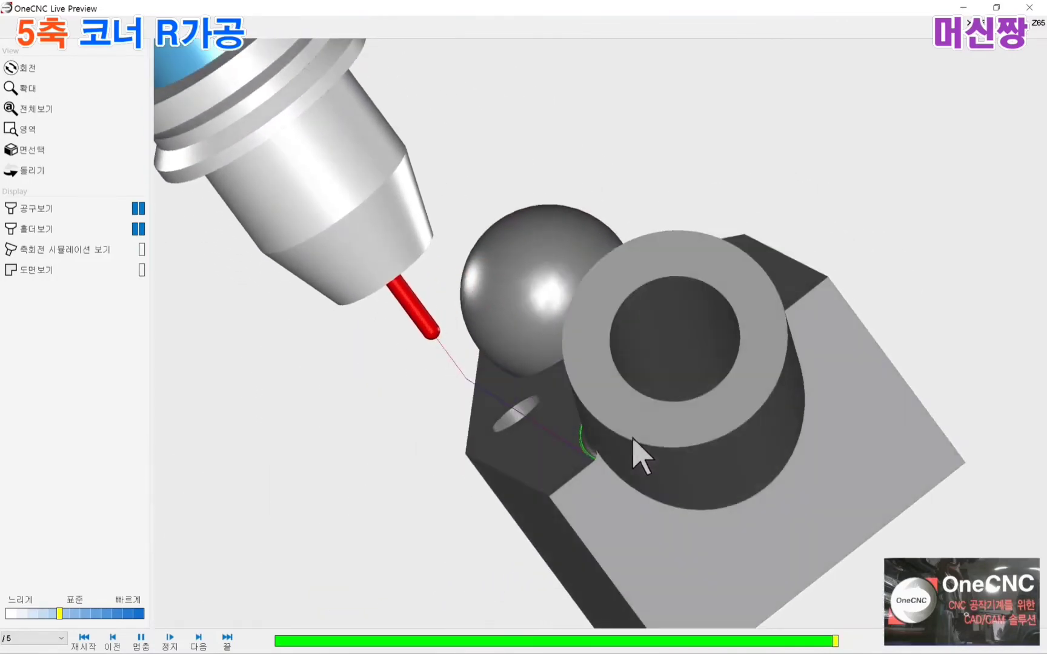
pyautogui.moveTo(637, 434); pyautogui.dragTo(653, 461, button='middle')
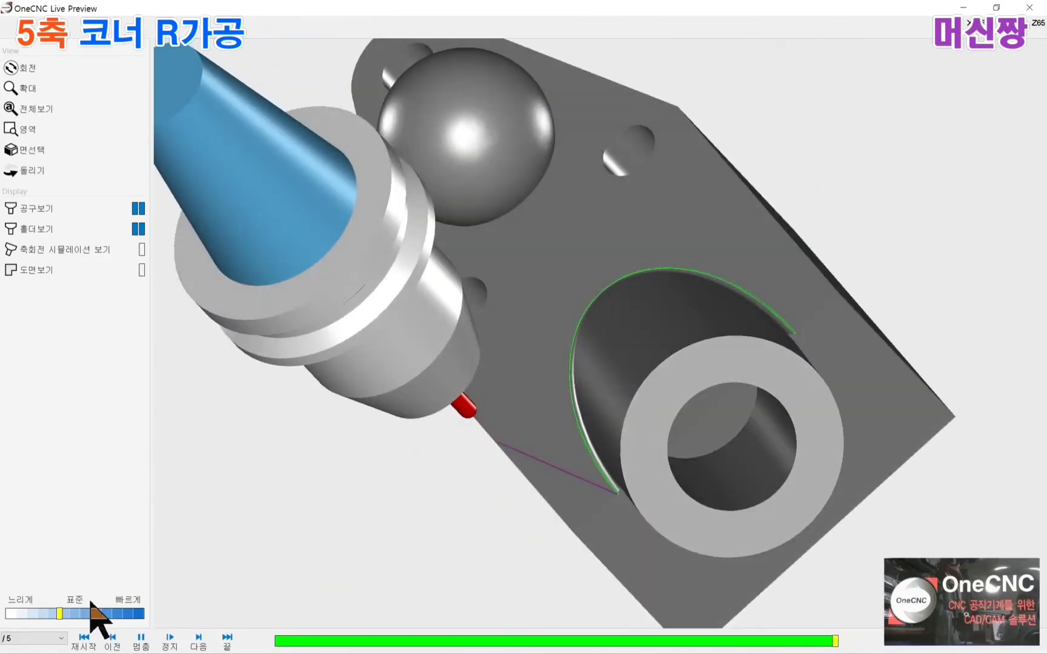
pyautogui.click(84, 639)
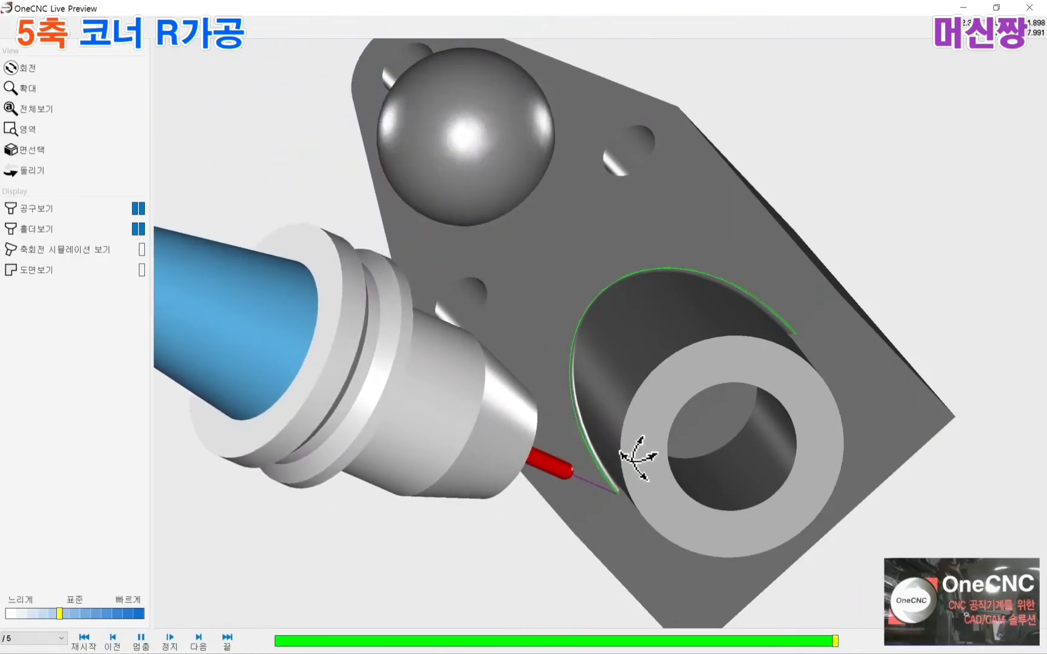
pyautogui.moveTo(578, 466); pyautogui.dragTo(622, 405)
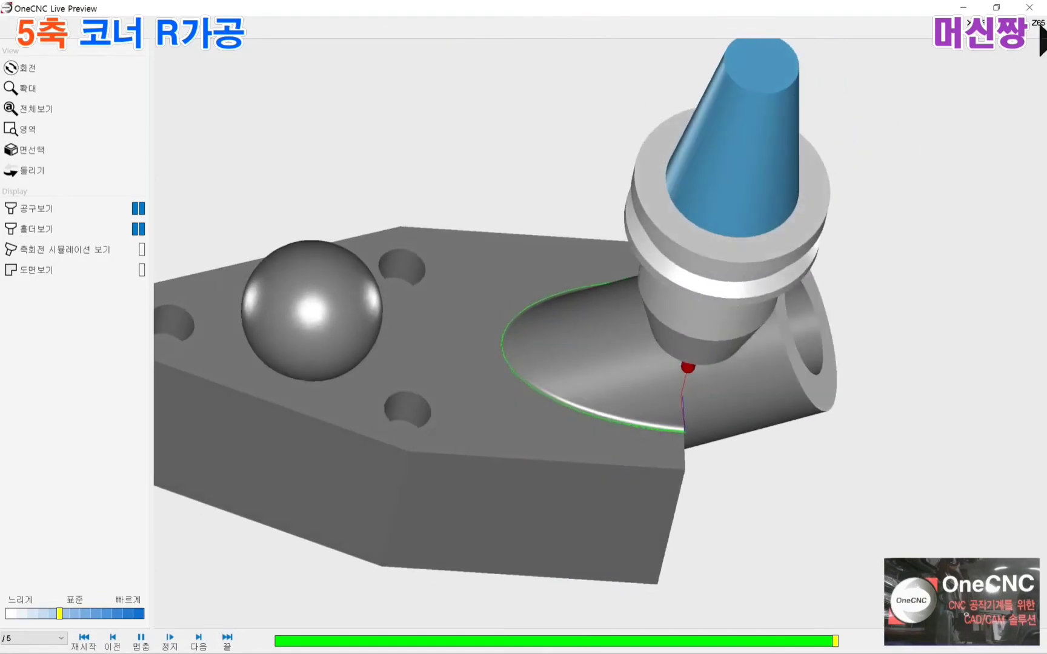
pyautogui.click(1030, 7)
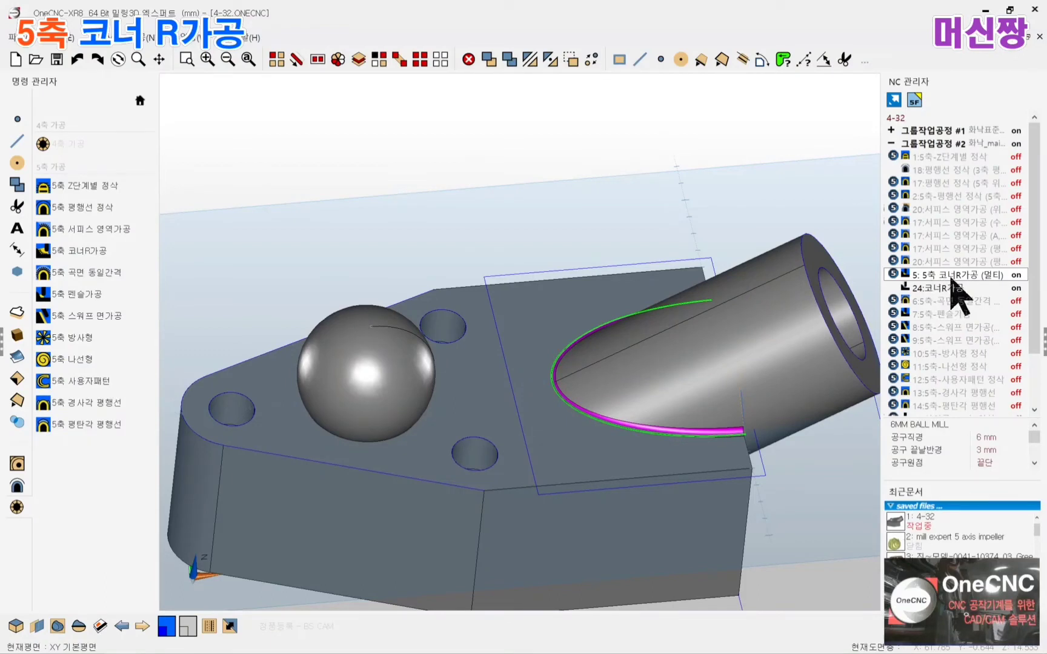
# Open the settings of the 24:코너R가공 operation and set the 6 mm ball mill's flute length (날길이) to 10
pyautogui.scroll(3, 599, 418)
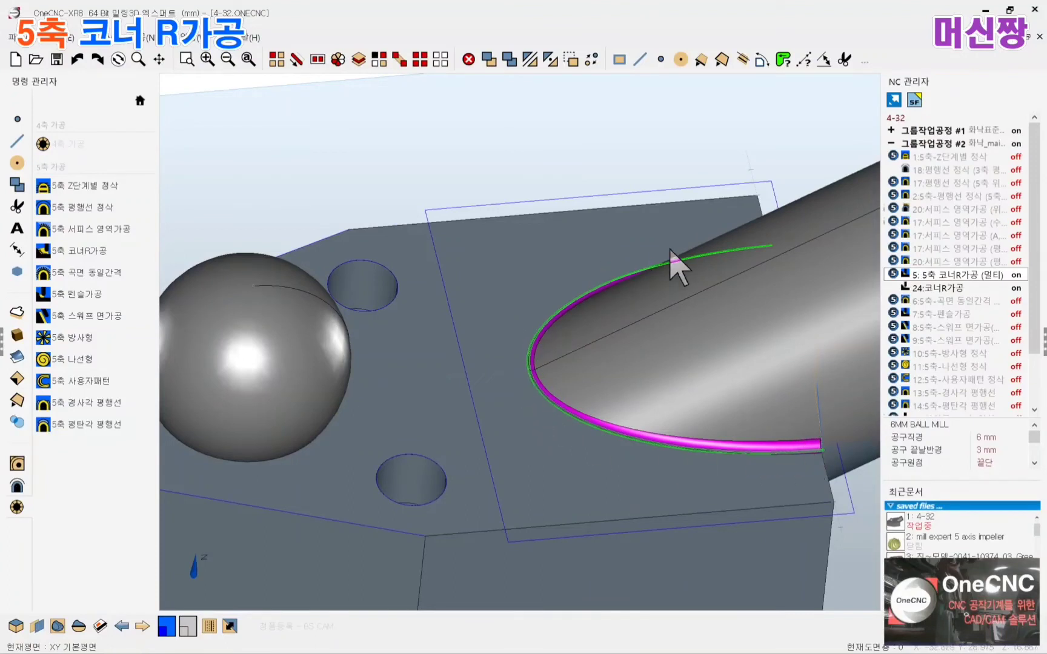
pyautogui.scroll(-5, 650, 417)
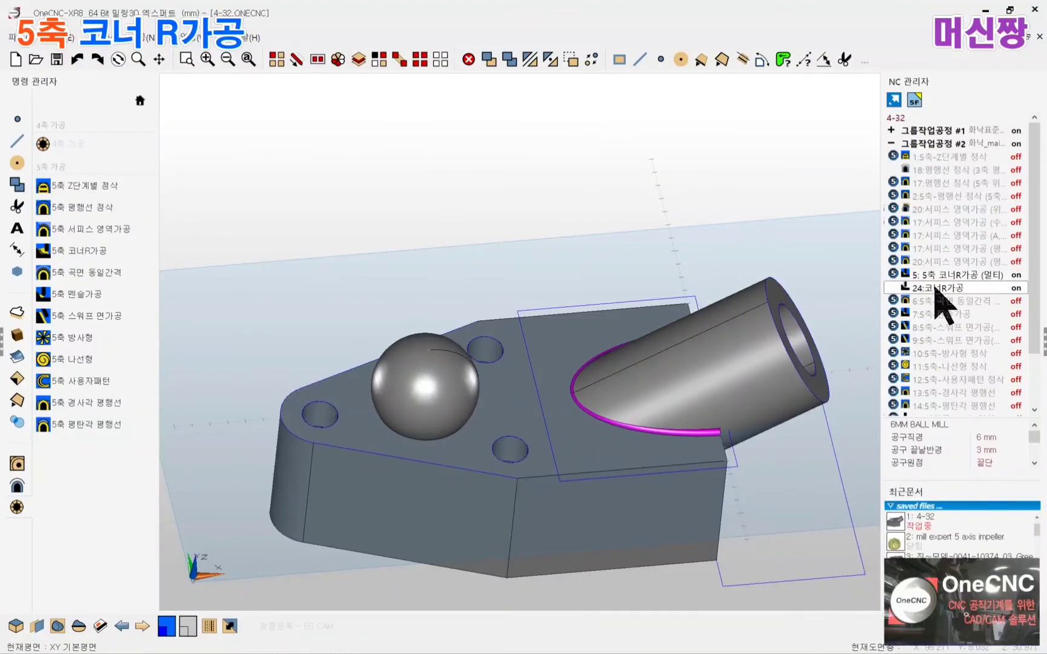
pyautogui.click(936, 289)
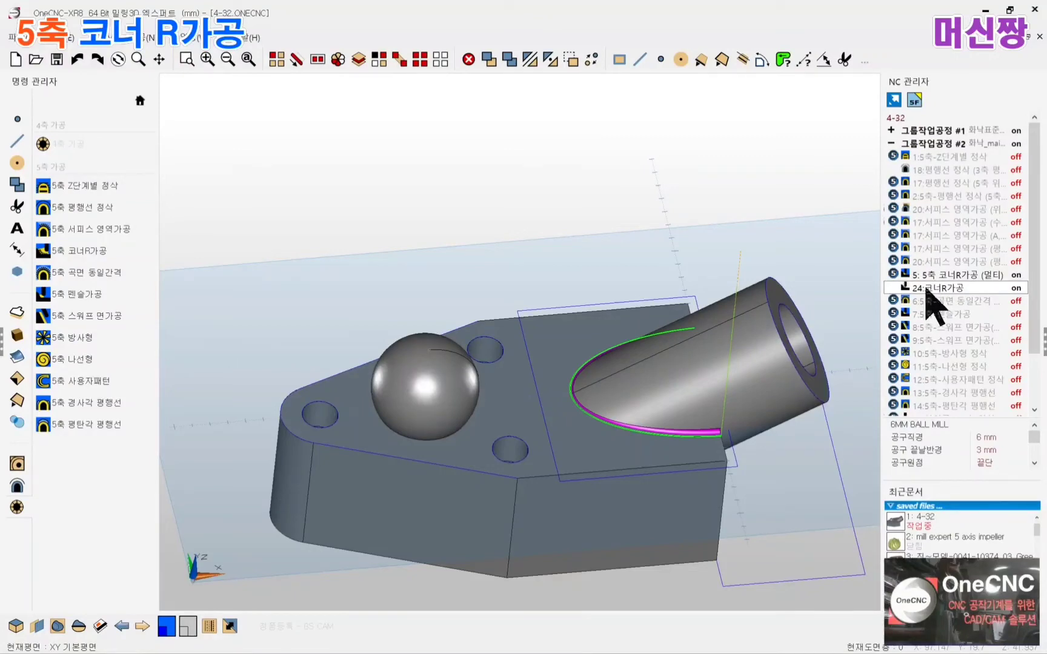
pyautogui.doubleClick(925, 289)
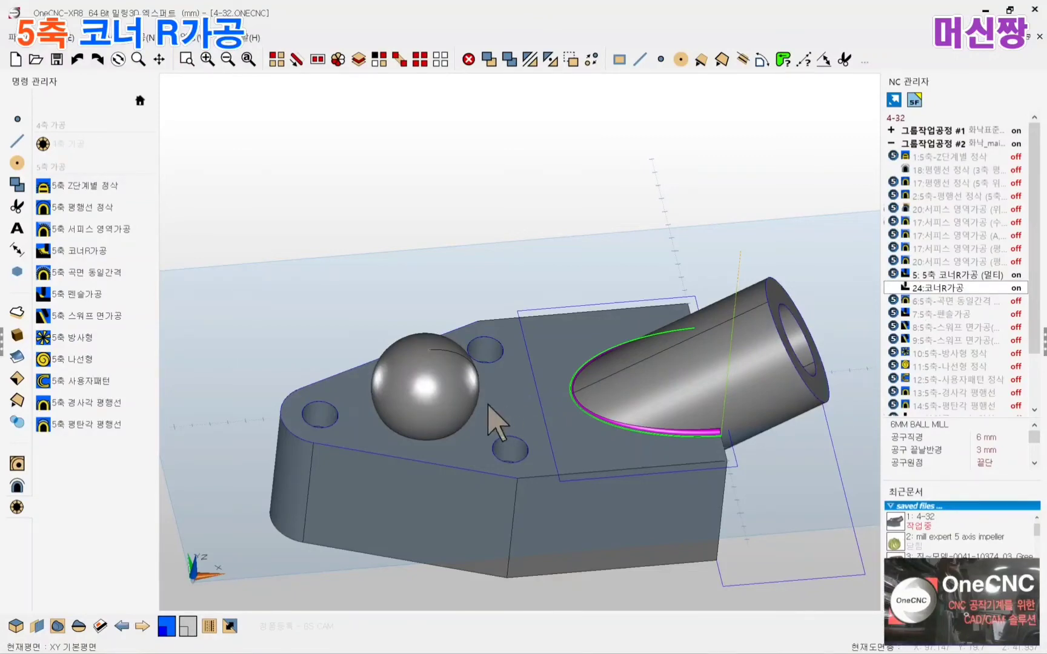
pyautogui.click(339, 409)
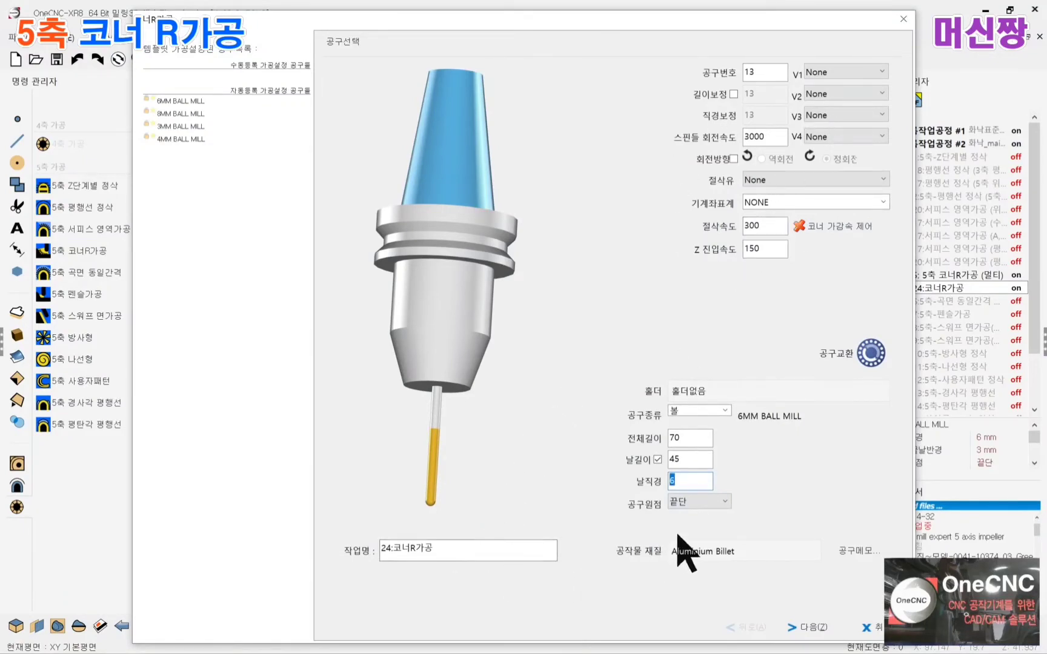
pyautogui.doubleClick(690, 436)
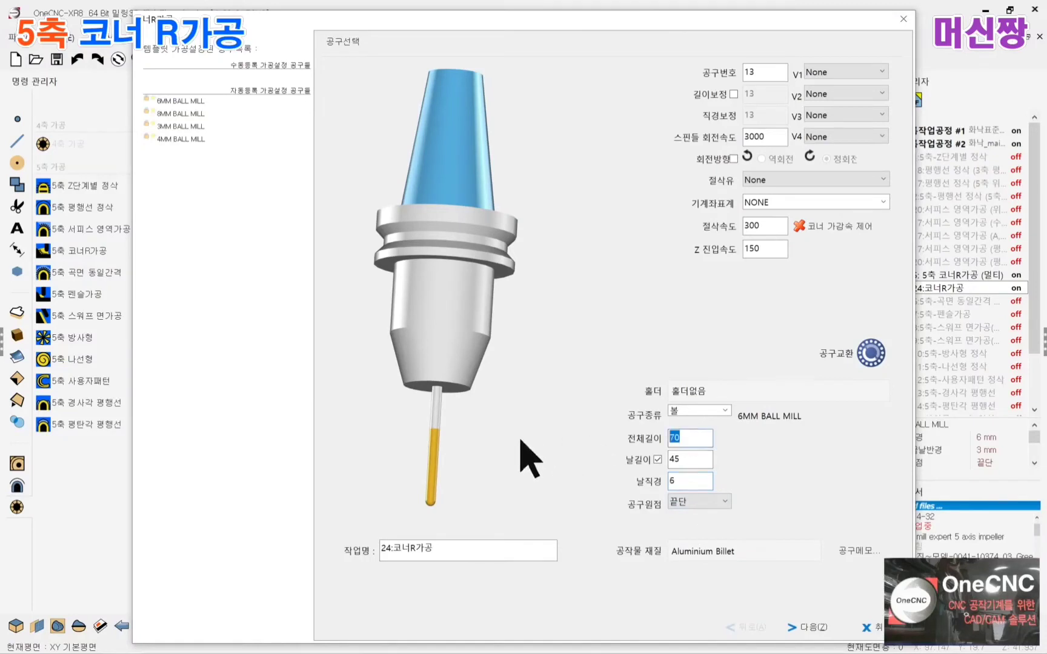
pyautogui.doubleClick(699, 459)
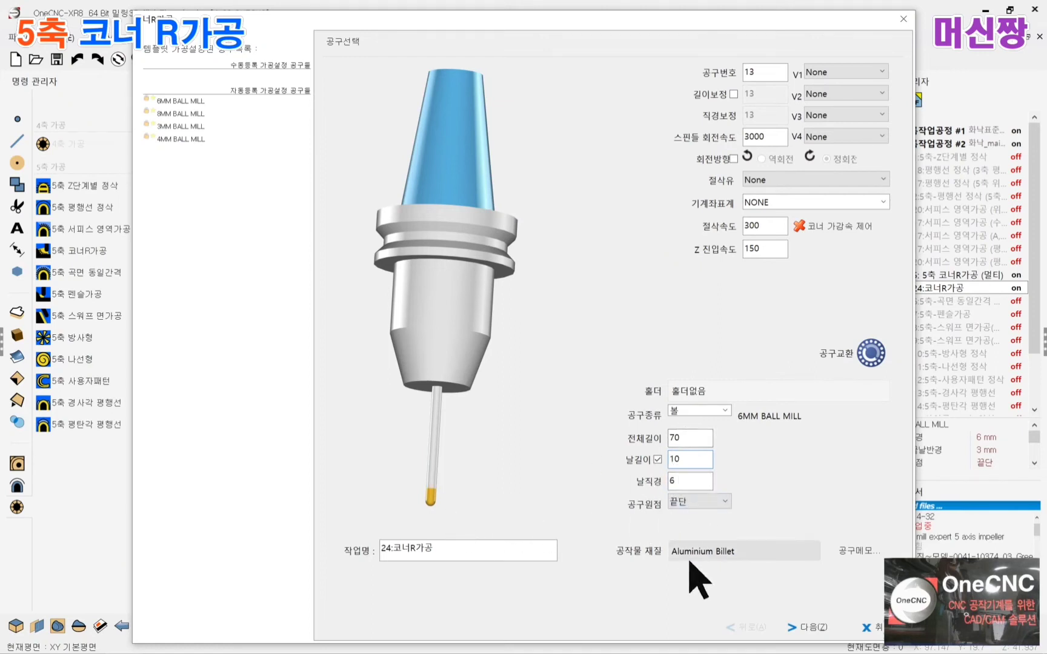
# Review the Z rapid distance and safe approach height of the 24:코너R가공 operation, and continue to the corner settings
pyautogui.click(809, 628)
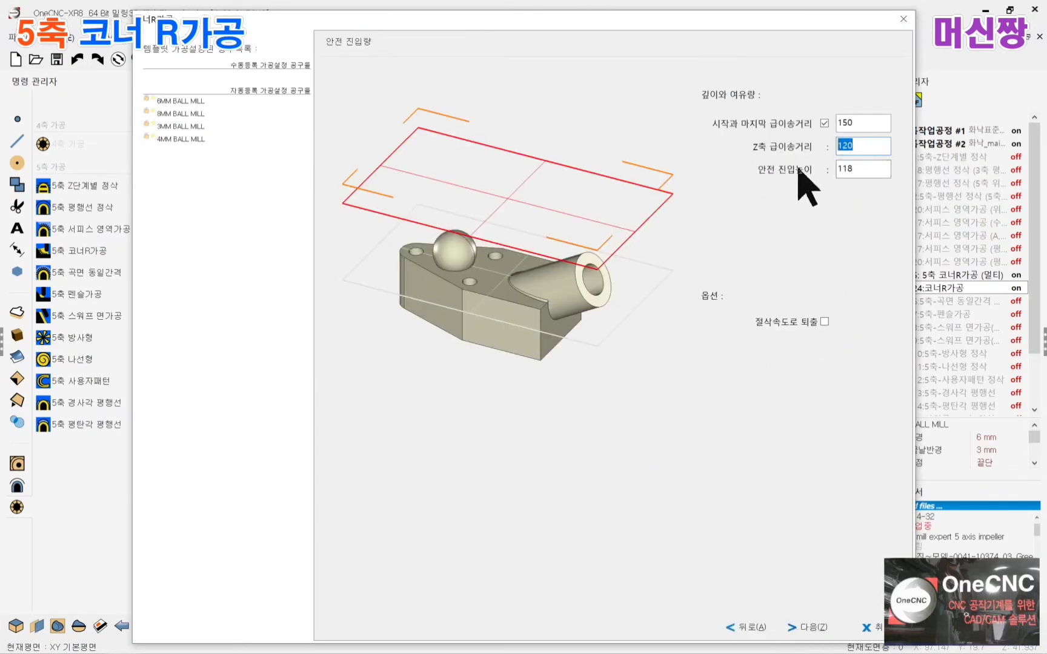
pyautogui.press('Tab')
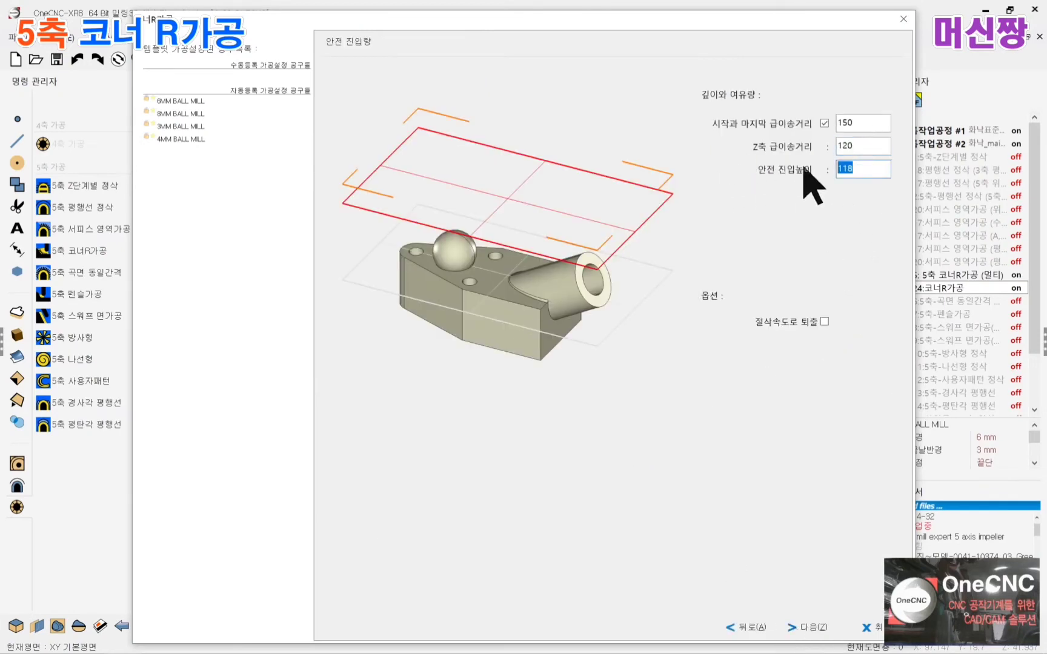
pyautogui.click(809, 629)
pyautogui.click(746, 629)
pyautogui.click(808, 628)
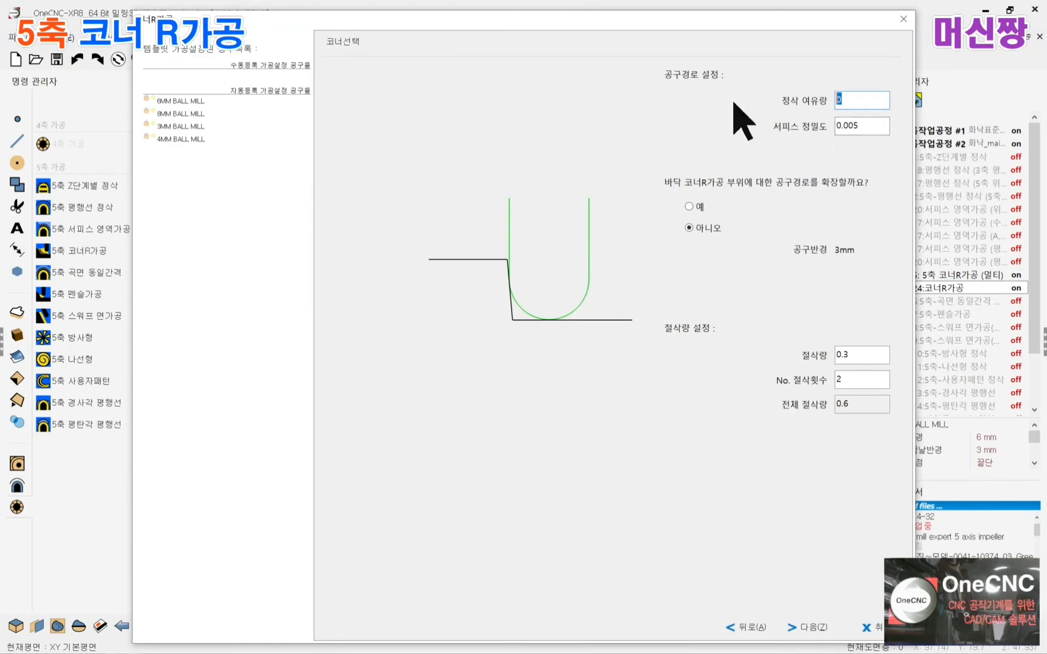
# Review the finishing allowance, surface precision, number of cuts and total cut amount of the 24:코너R가공 operation
pyautogui.press('Tab')
pyautogui.click(867, 126)
pyautogui.moveTo(861, 378); pyautogui.dragTo(673, 379)
pyautogui.moveTo(863, 406); pyautogui.dragTo(817, 404)
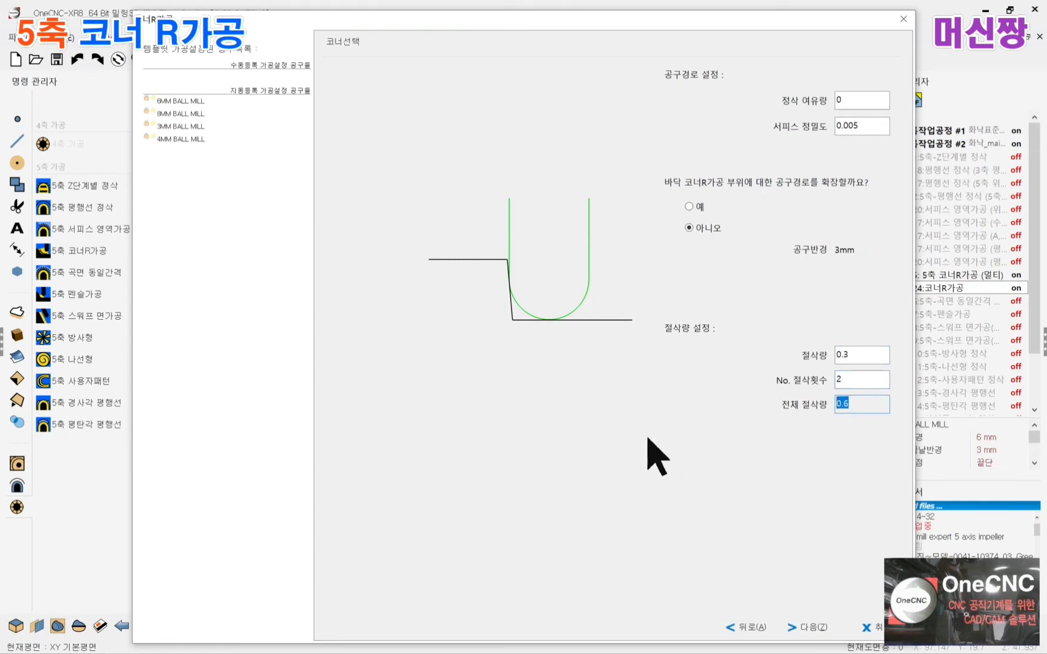
# Continue to the toolpath boundary, check the Z limits, and finish the 24:코너R가공 operation with its existing machining boundary
pyautogui.click(808, 628)
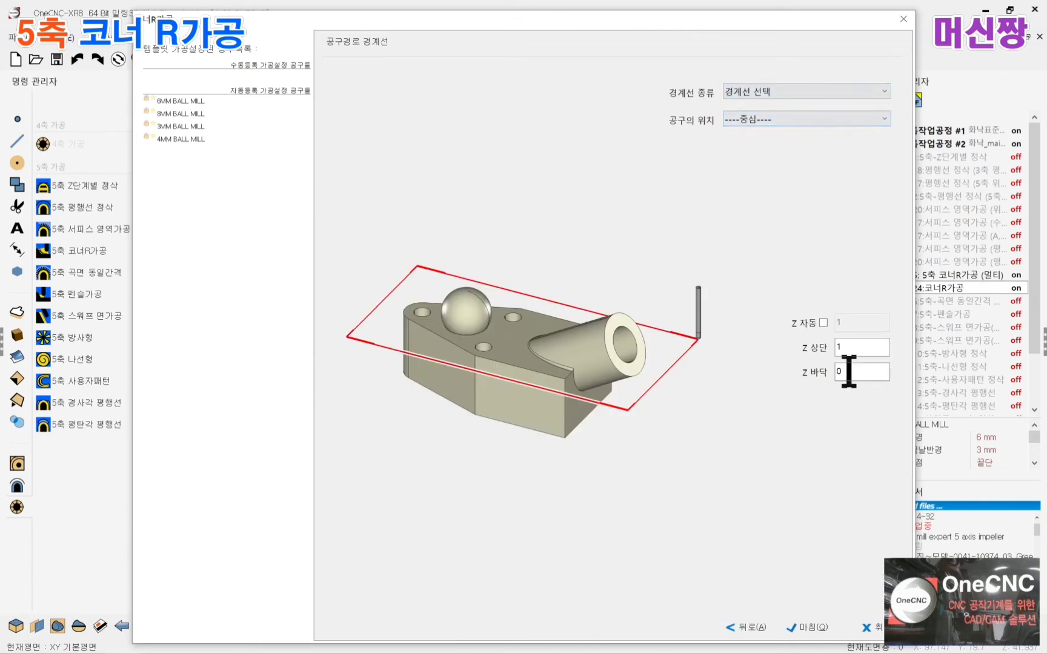
pyautogui.press('Tab')
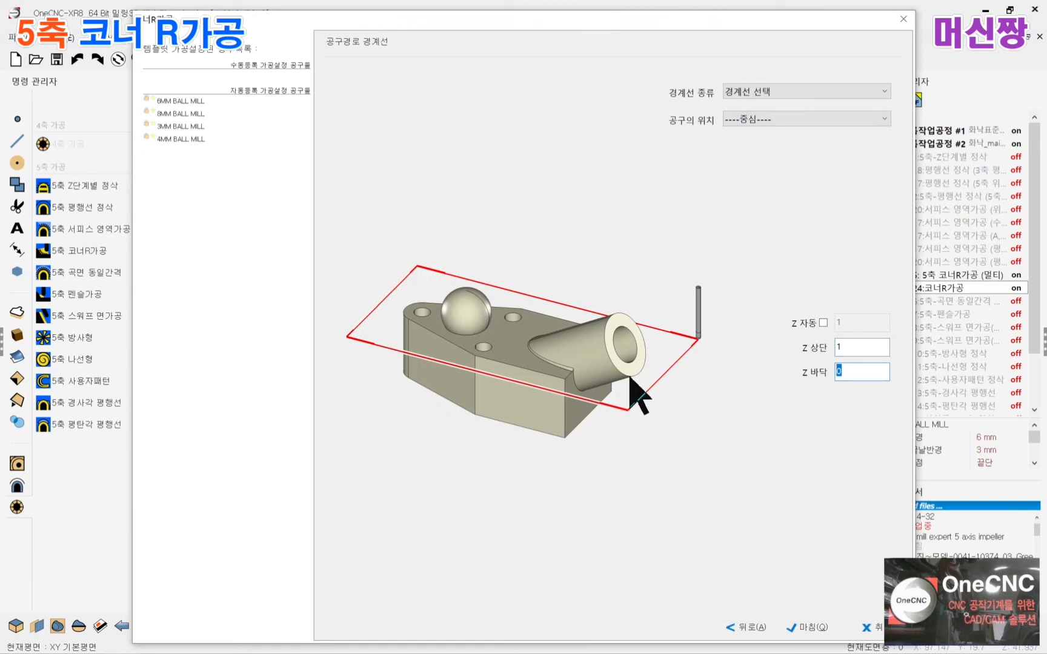
pyautogui.click(806, 629)
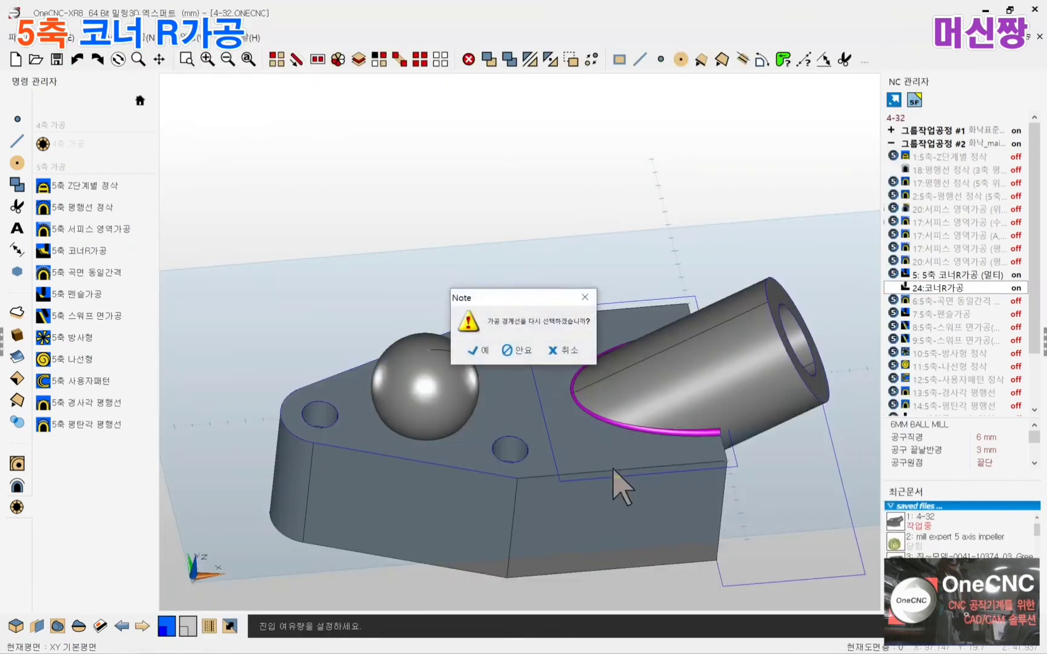
pyautogui.click(522, 354)
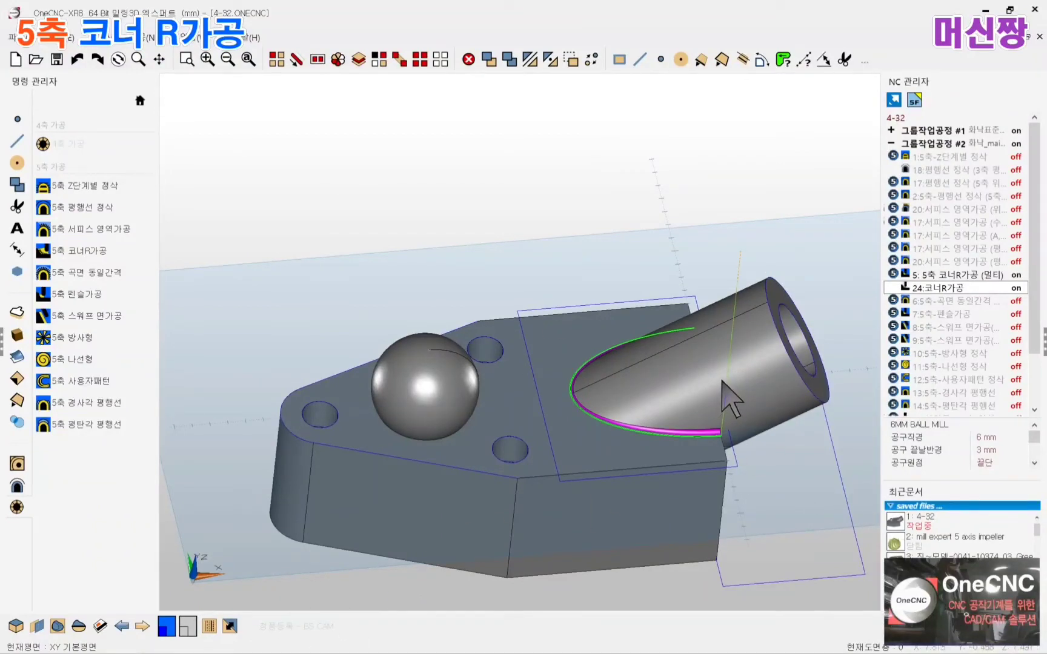
# Run the toolpath preview (공구경로 미리보기) of 24:코너R가공 and examine the tool and holder clearance around the tube
pyautogui.scroll(2, 723, 381)
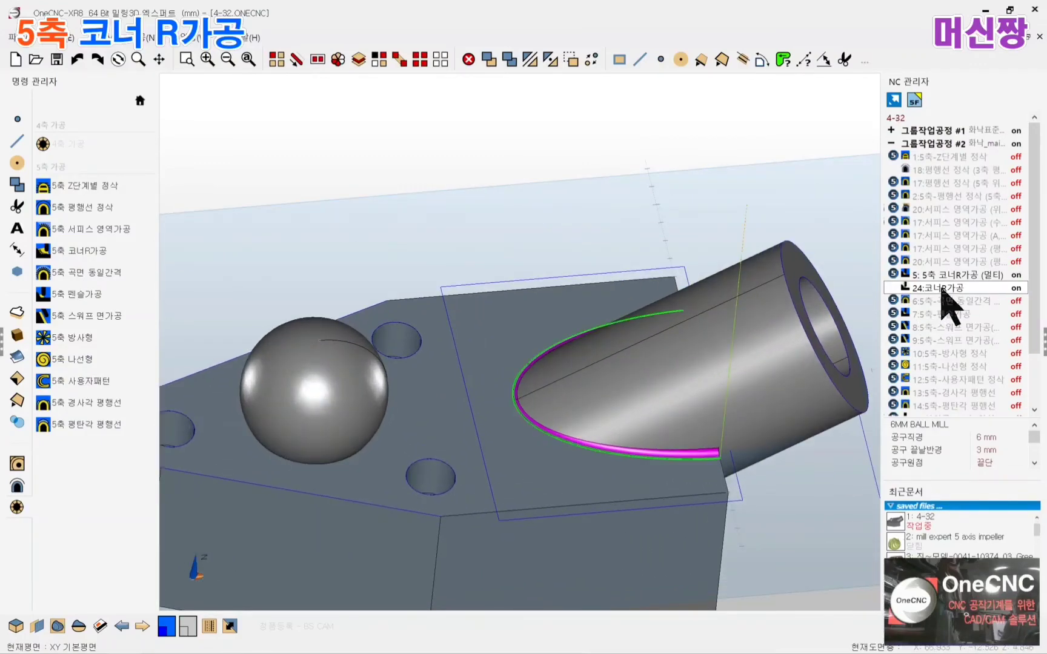
pyautogui.doubleClick(910, 293)
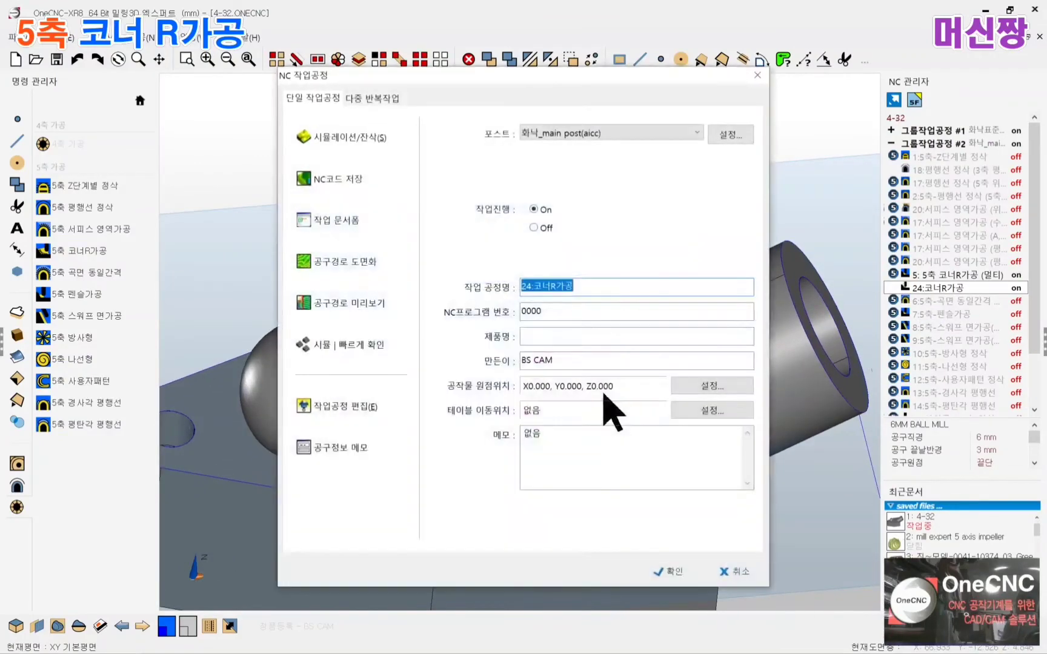
pyautogui.click(347, 304)
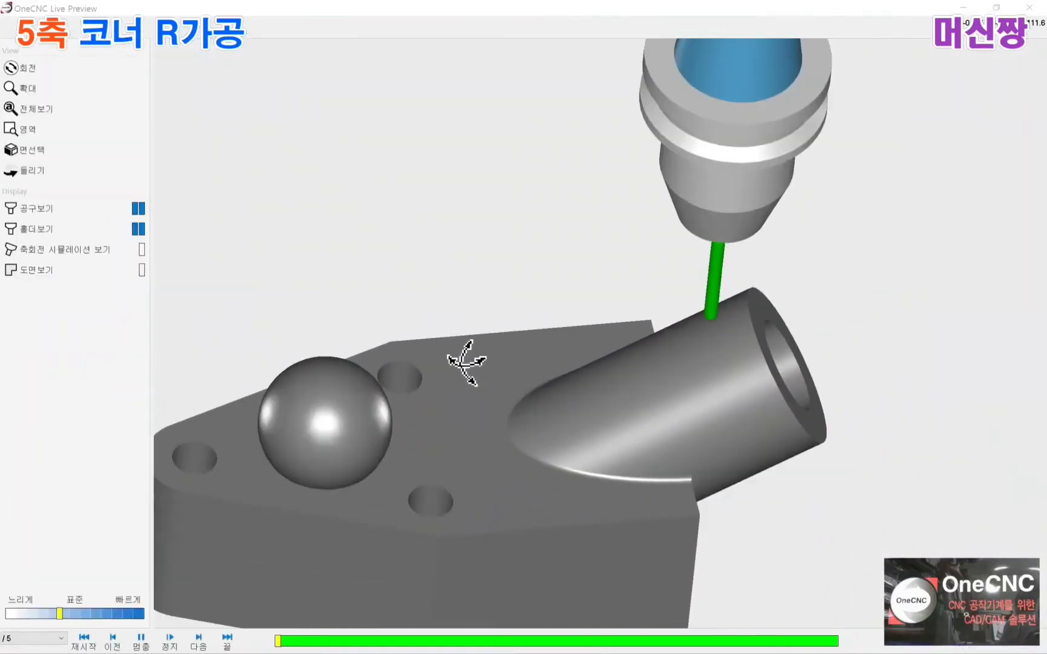
pyautogui.moveTo(453, 347)
pyautogui.mouseDown(button='middle')
pyautogui.moveTo(419, 355)
pyautogui.moveTo(444, 351)
pyautogui.moveTo(670, 404)
pyautogui.moveTo(630, 422)
pyautogui.moveTo(675, 386)
pyautogui.mouseUp(button='middle')
pyautogui.scroll(3, 666, 395)
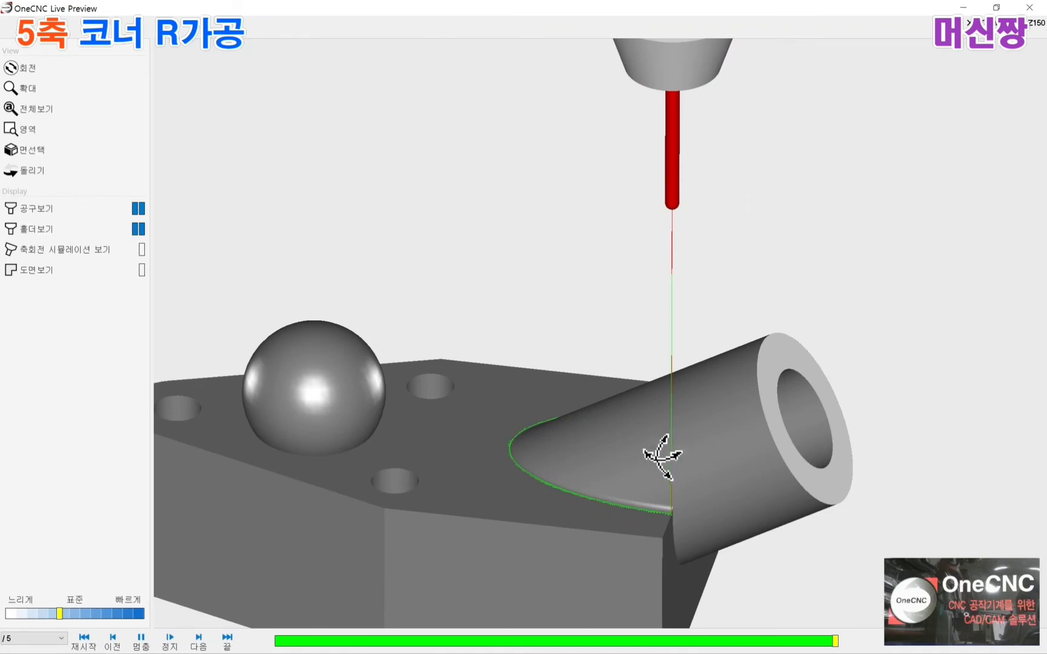
pyautogui.moveTo(662, 451)
pyautogui.mouseDown()
pyautogui.moveTo(668, 460)
pyautogui.moveTo(654, 461)
pyautogui.moveTo(666, 485)
pyautogui.moveTo(671, 433)
pyautogui.mouseUp()
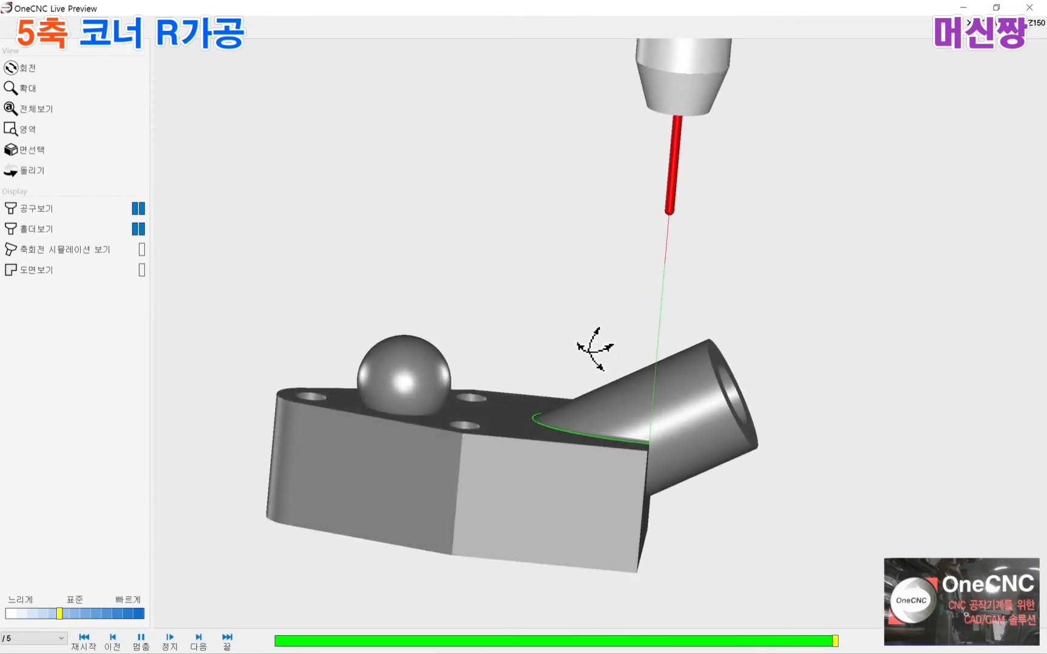
pyautogui.scroll(-3, 591, 353)
pyautogui.scroll(-3, 589, 356)
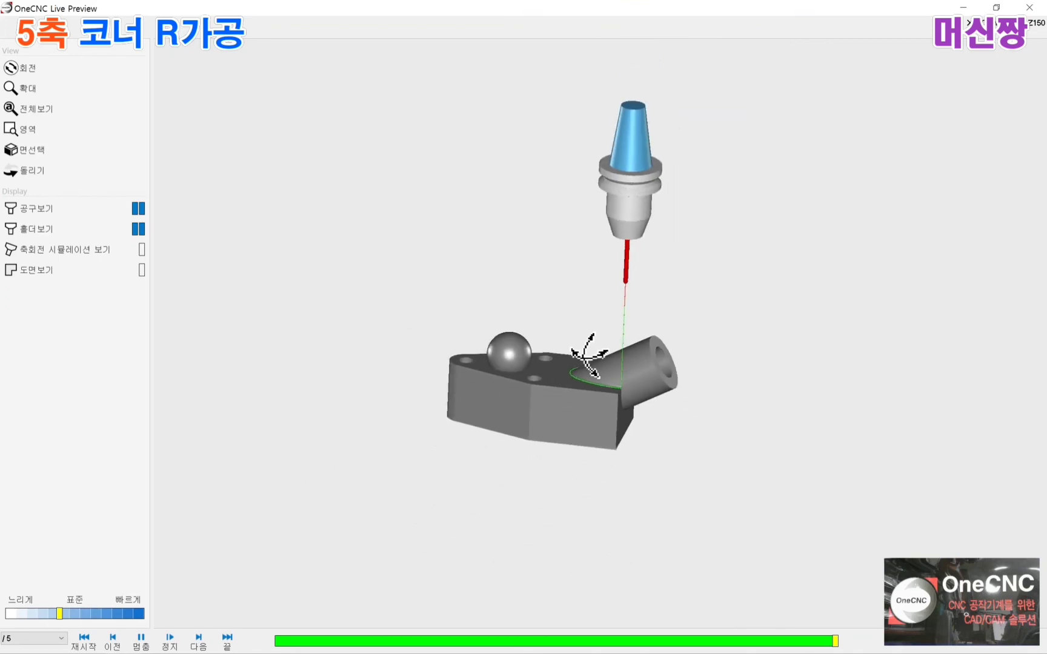
# Examine the tool and holder position around the tube from a closer angle, and close the toolpath preview
pyautogui.scroll(2, 588, 357)
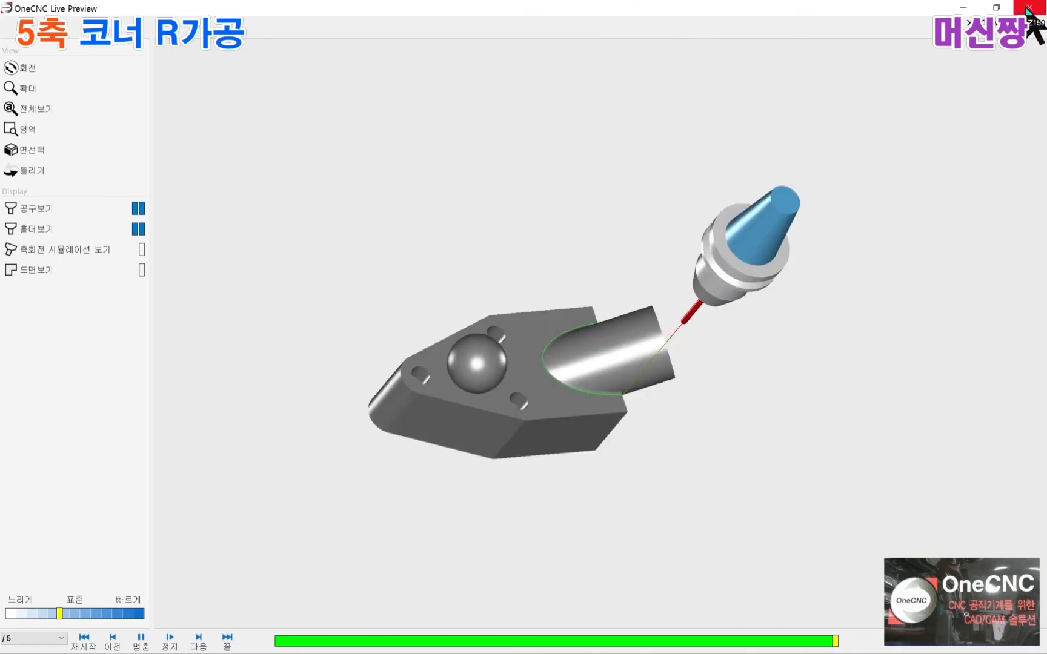
pyautogui.click(1030, 7)
pyautogui.scroll(-2, 611, 333)
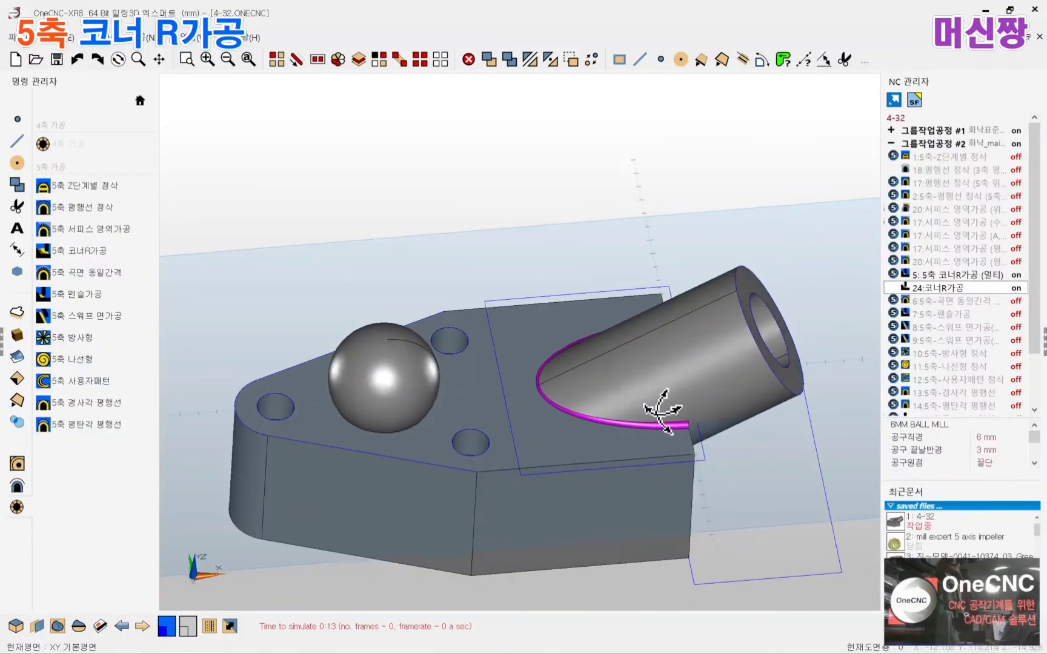
# Switch the multi-axis machining method (가공방법) from 5축 동시 가공 to 3축 가공
pyautogui.moveTo(661, 409)
pyautogui.mouseDown(button='middle')
pyautogui.moveTo(642, 397)
pyautogui.moveTo(657, 404)
pyautogui.mouseUp(button='middle')
pyautogui.scroll(1, 569, 421)
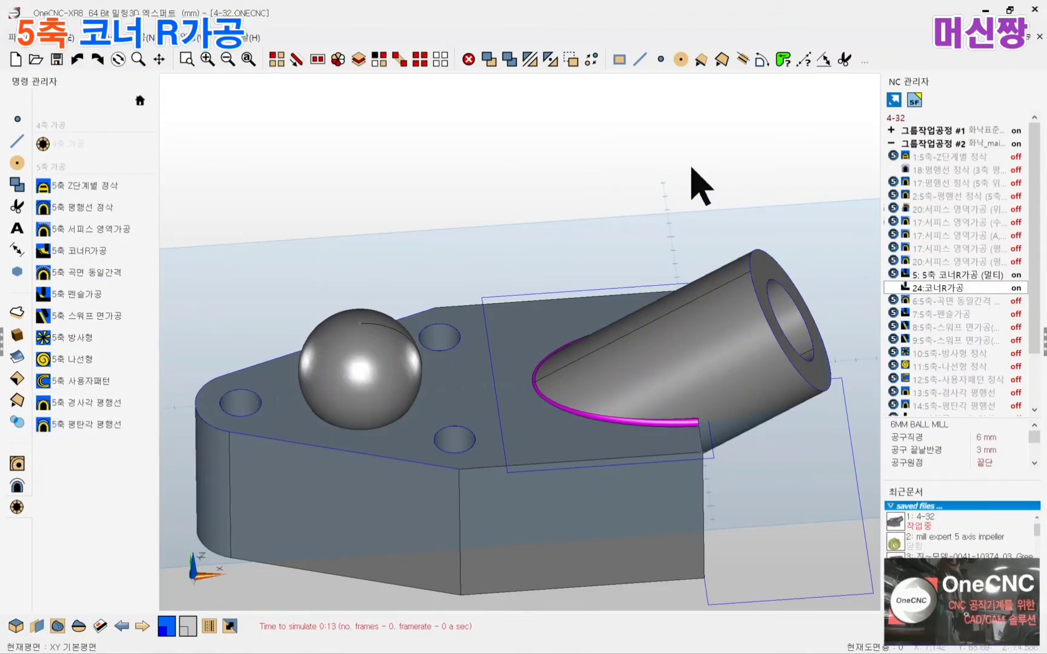
pyautogui.click(916, 101)
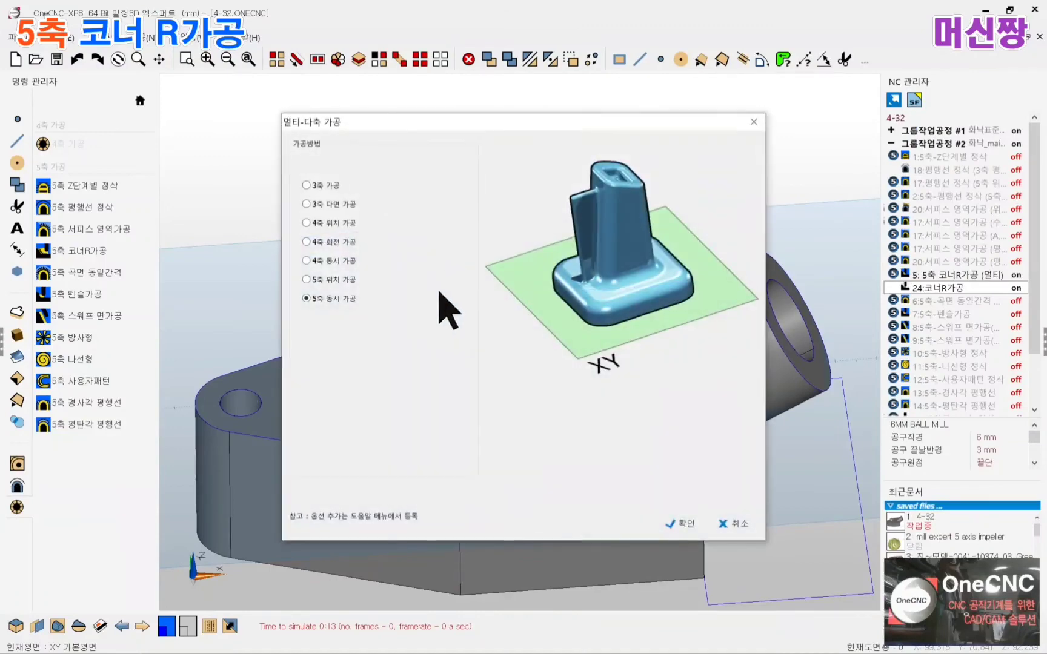
pyautogui.click(307, 185)
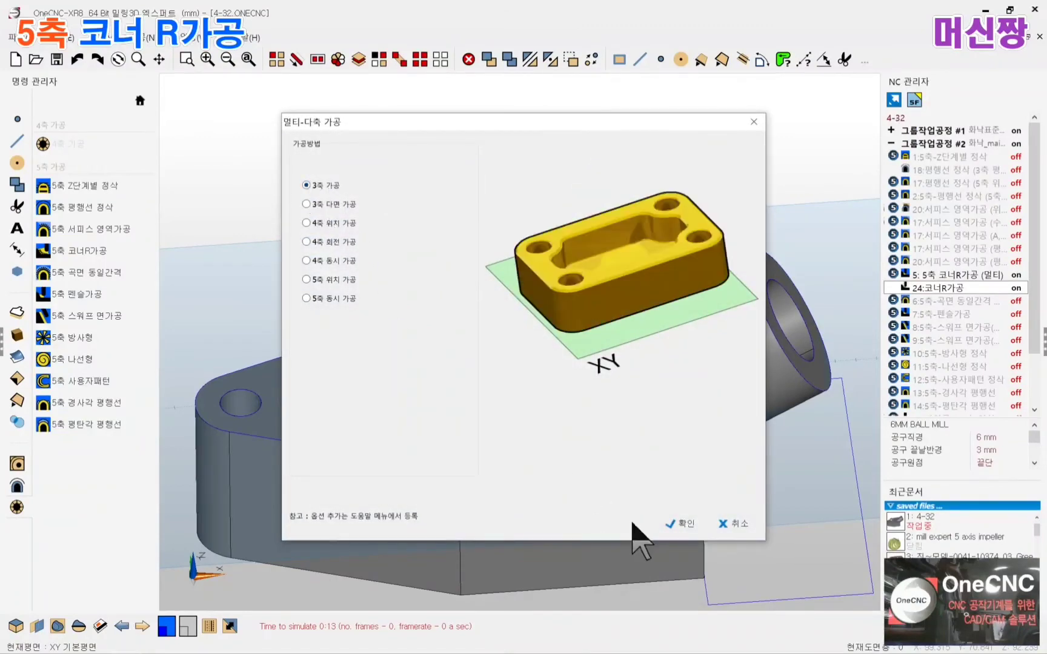
pyautogui.click(683, 524)
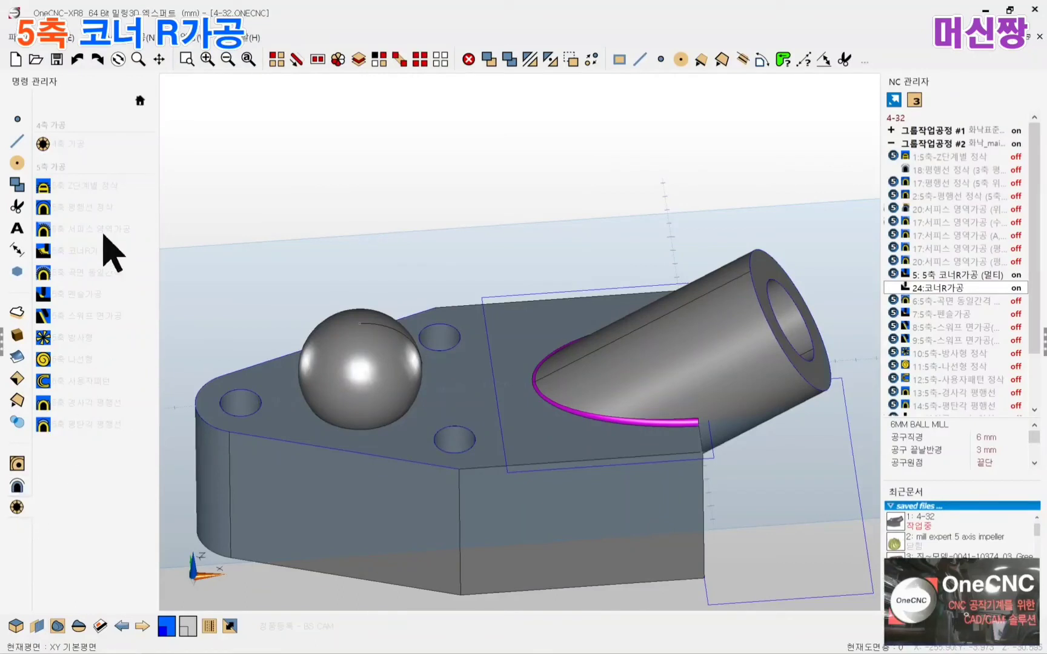
# Create a 3-axis 코너R가공 operation with the 6MM BALL MILL, keeping the offered settings and using the rectangle around the tube joint as boundary
pyautogui.click(17, 487)
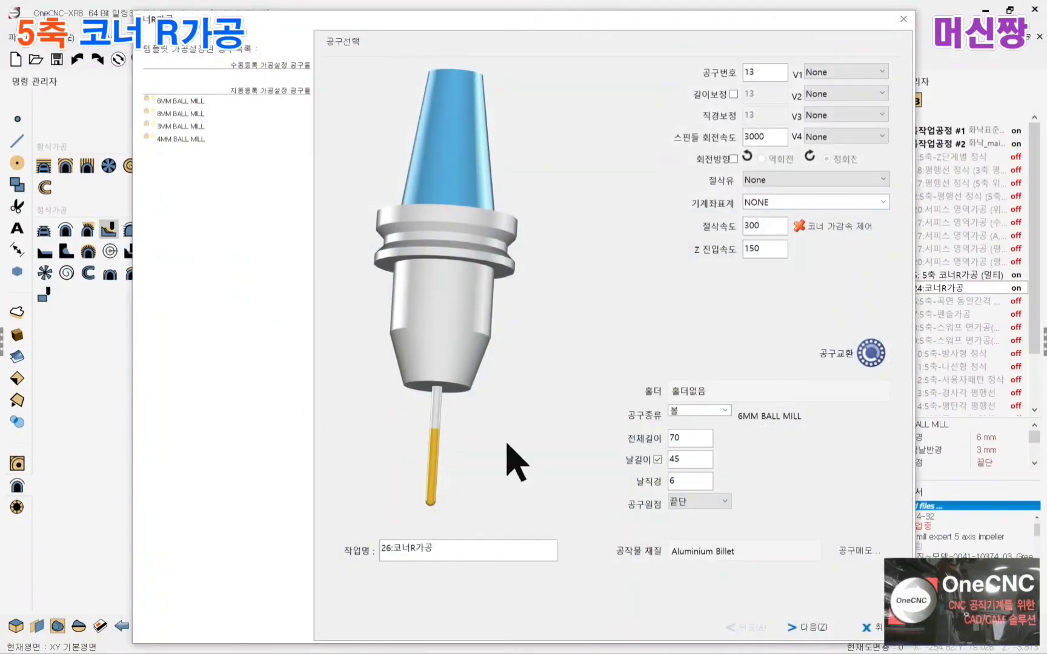
pyautogui.click(806, 628)
pyautogui.click(805, 628)
pyautogui.click(806, 627)
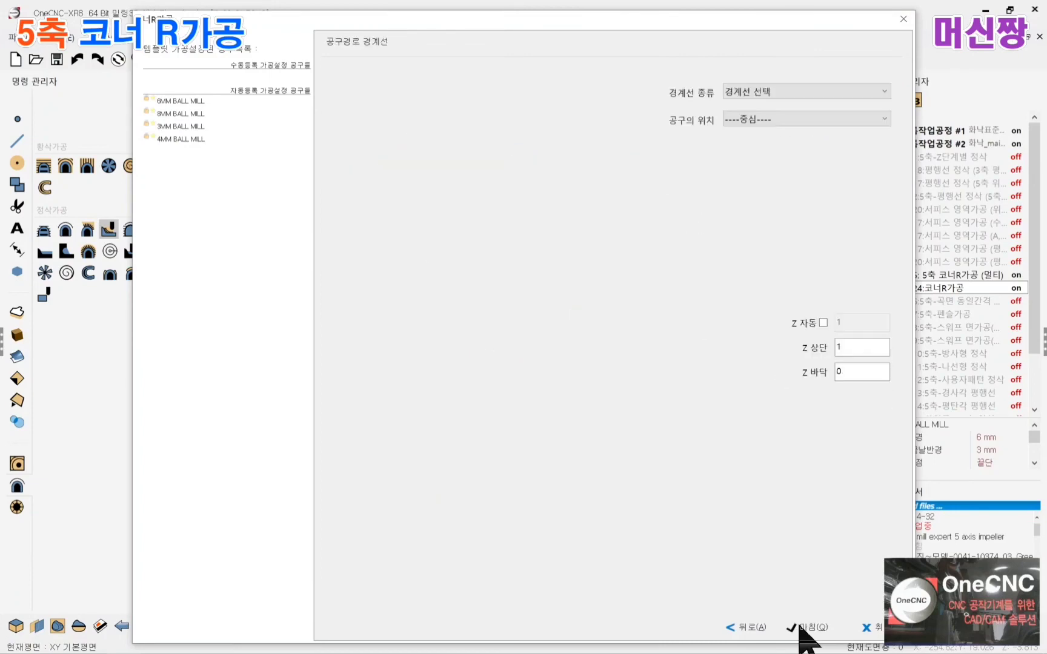
pyautogui.click(805, 627)
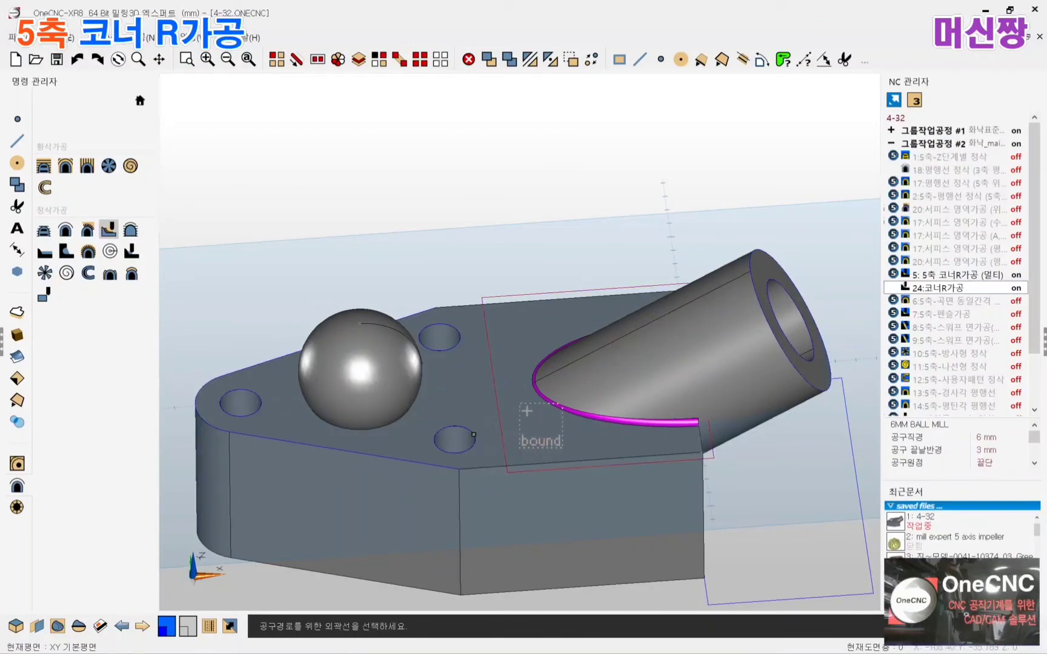
pyautogui.click(526, 412)
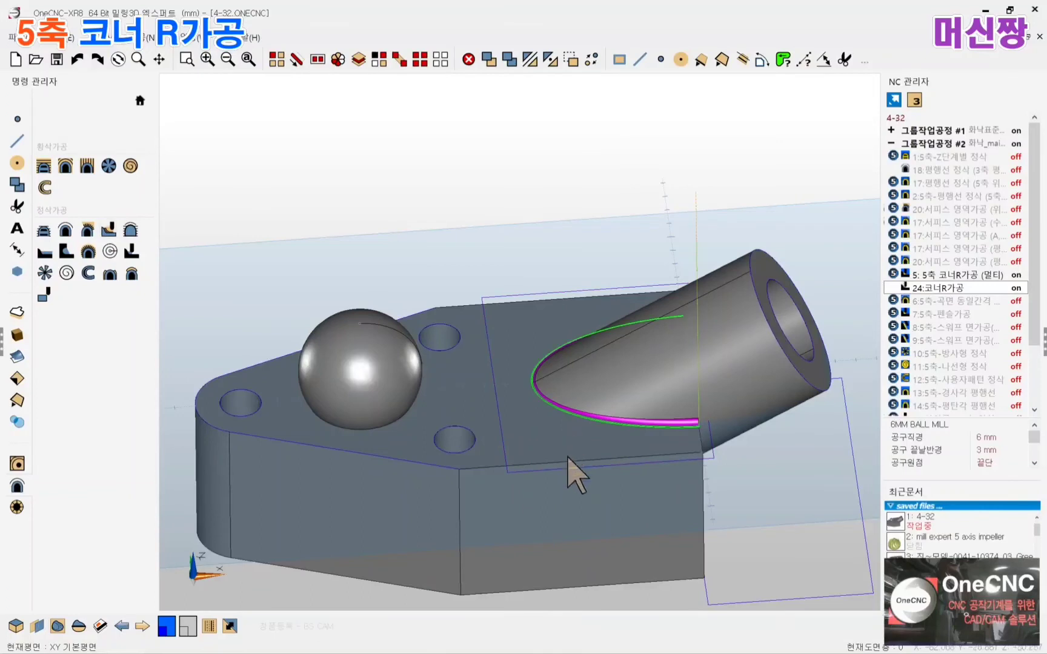
# Display the toolpath of the 26:코너R가공 operation and examine it along the tube-plate joint
pyautogui.scroll(2, 687, 407)
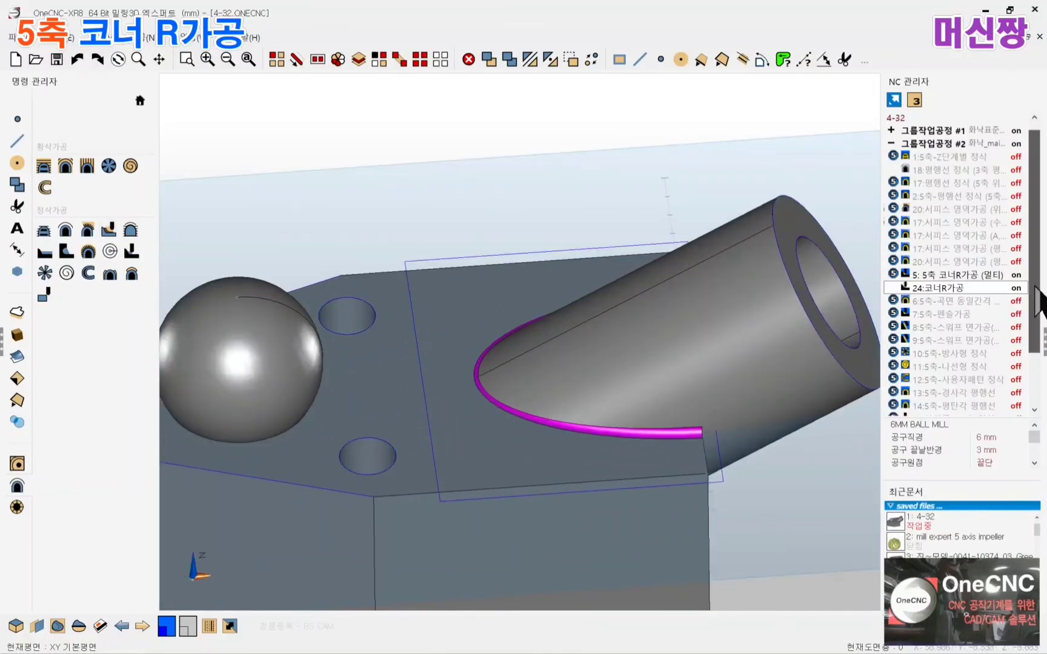
pyautogui.scroll(-2, 1033, 299)
pyautogui.click(933, 407)
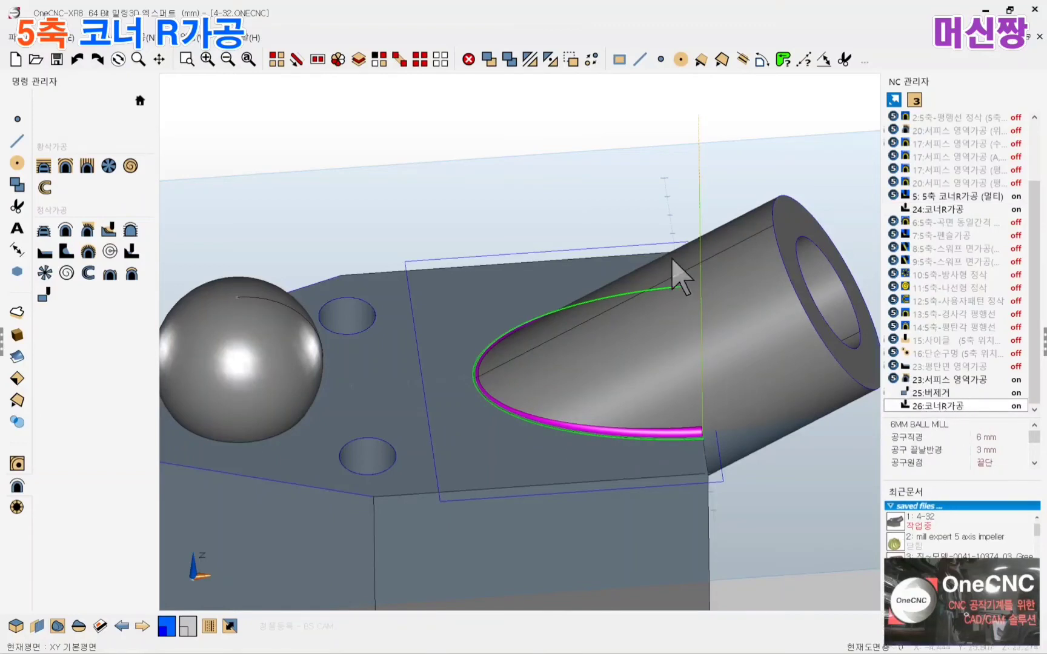
pyautogui.moveTo(500, 424); pyautogui.dragTo(500, 438, button='middle')
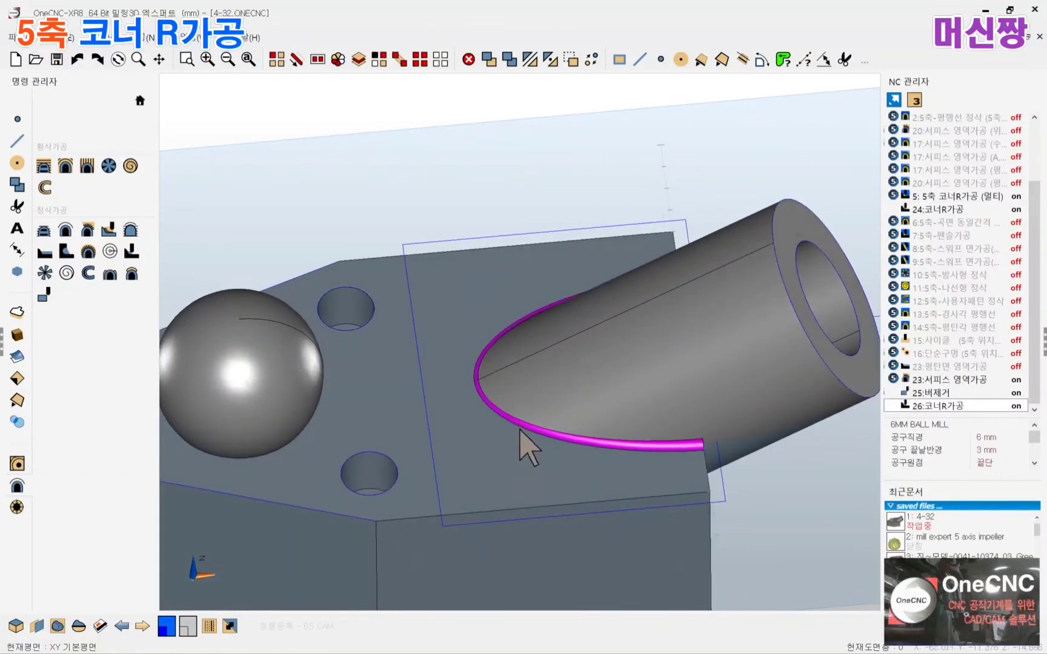
pyautogui.scroll(-2, 521, 422)
pyautogui.scroll(1, 521, 422)
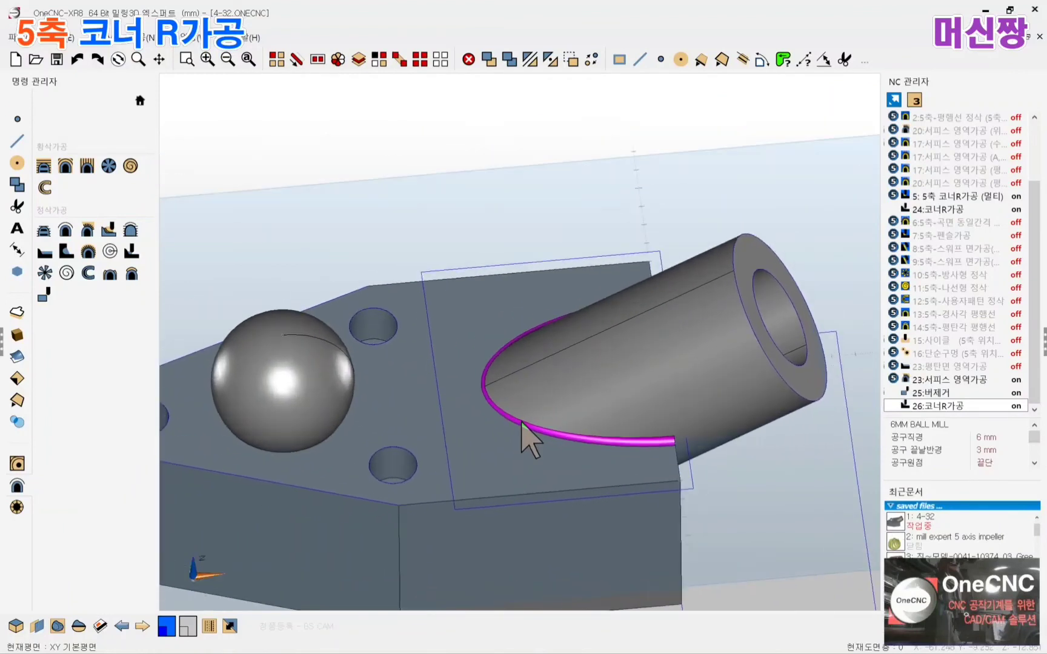
pyautogui.moveTo(520, 422); pyautogui.dragTo(534, 415, button='middle')
pyautogui.scroll(1, 869, 342)
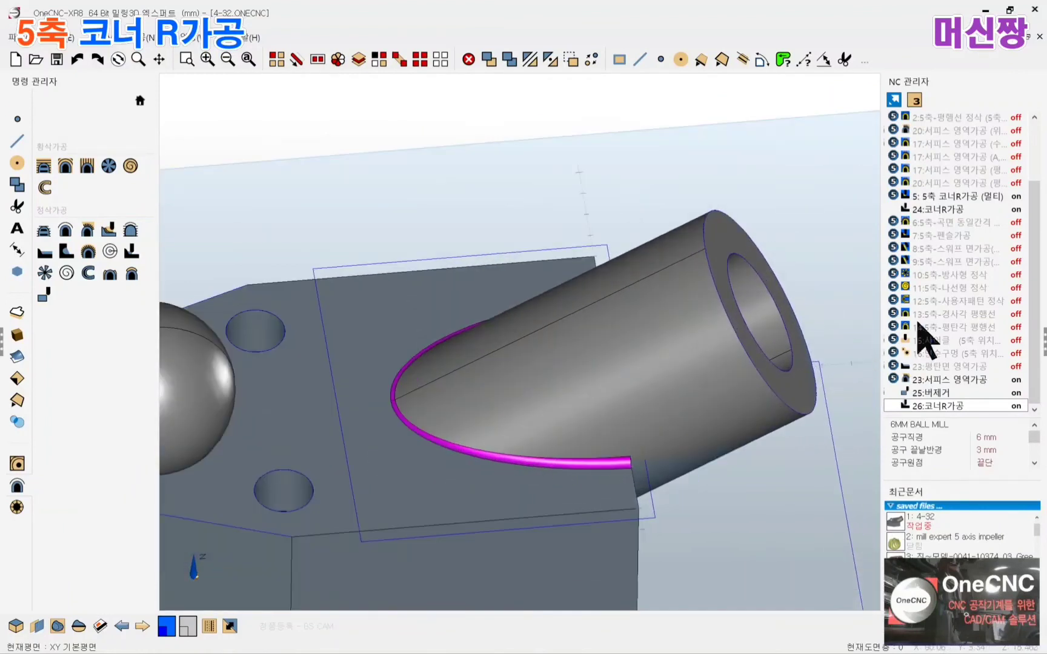
# Save the NC code of the 5: 5축 코너R가공 (멀티) operation to the desktop as 4-32
pyautogui.click(942, 197)
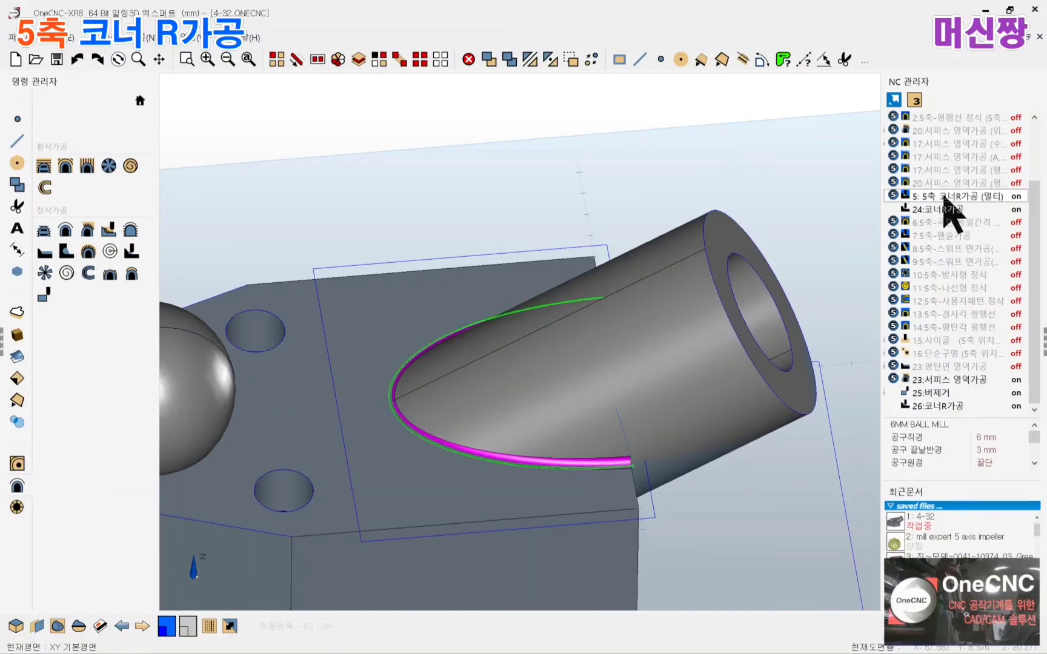
pyautogui.doubleClick(943, 197)
pyautogui.press('Escape')
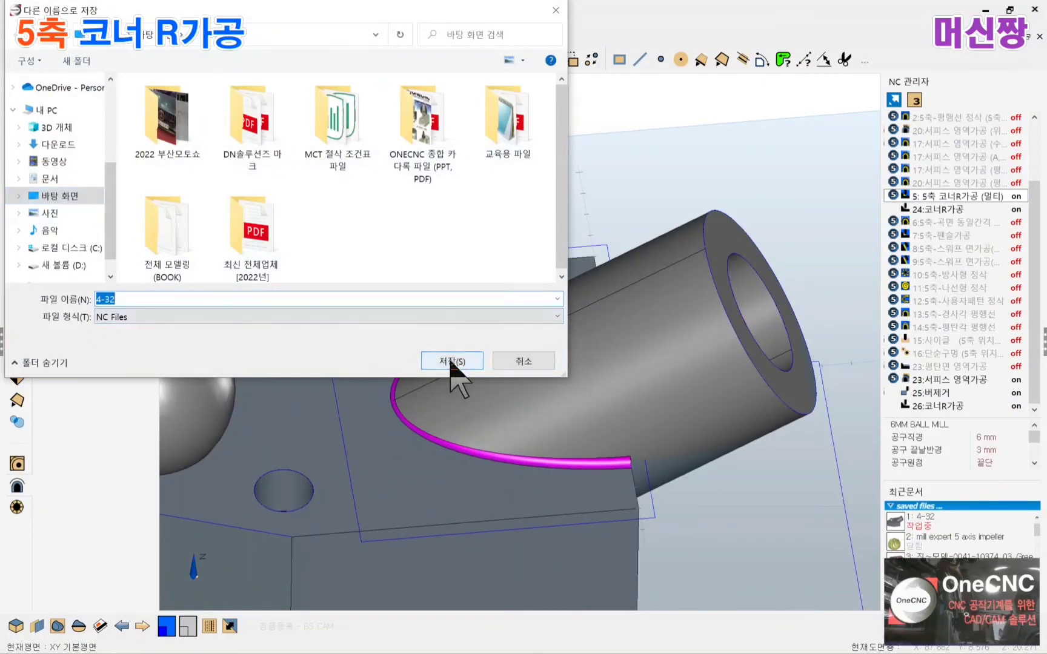
pyautogui.click(452, 362)
# Examine the A and B rotary-axis values in the opening blocks of the 5-axis NC code
pyautogui.scroll(-3, 568, 347)
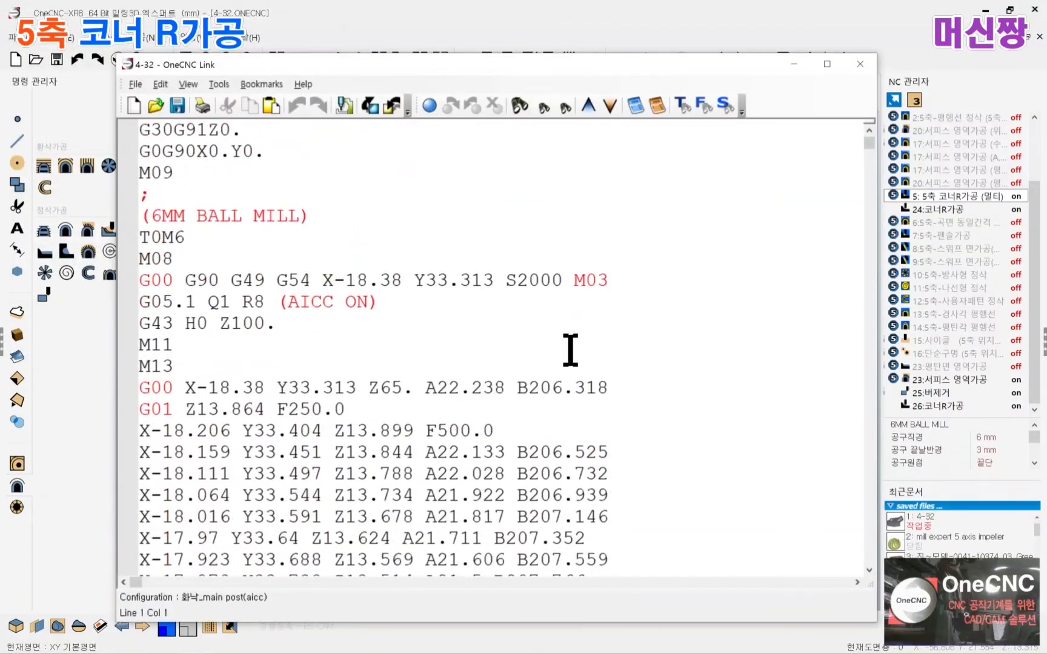
pyautogui.scroll(-2, 579, 369)
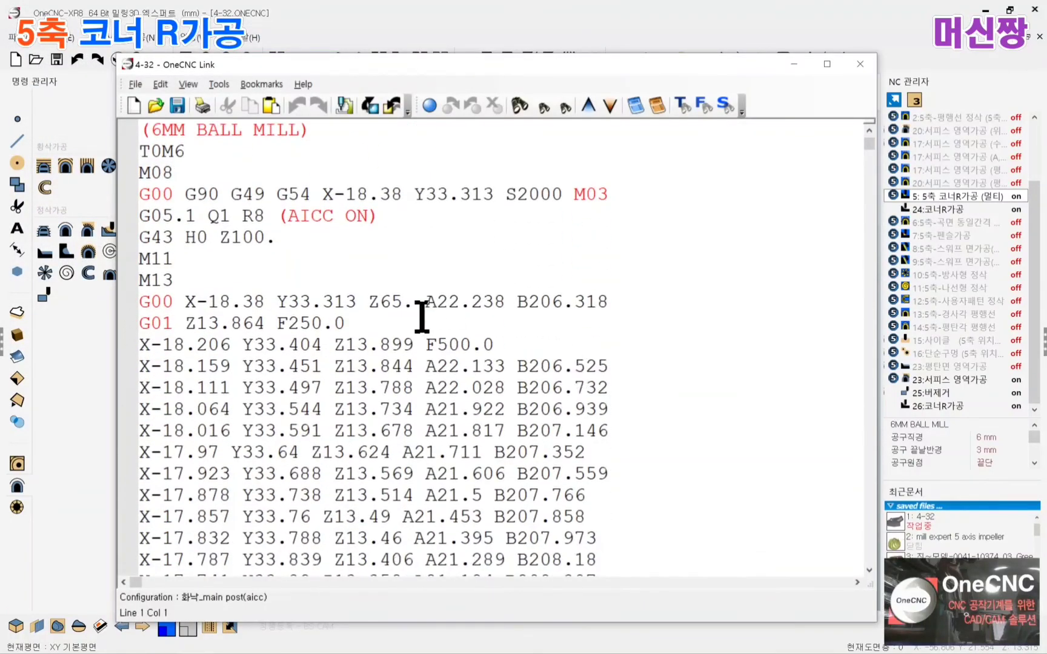
pyautogui.moveTo(426, 301); pyautogui.dragTo(616, 302)
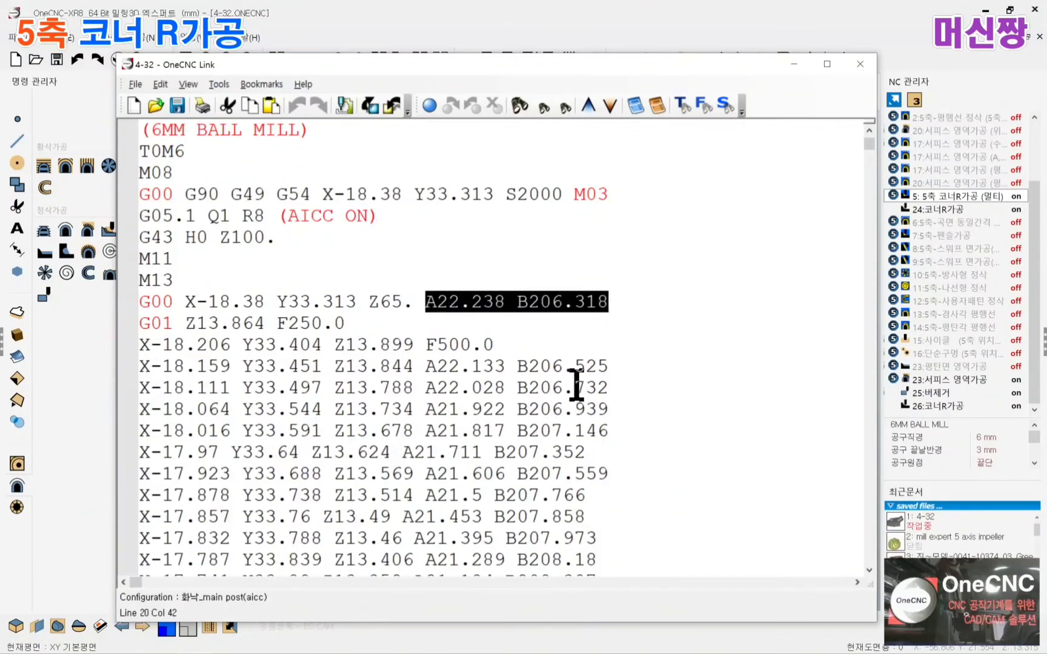
pyautogui.scroll(-2, 575, 385)
pyautogui.moveTo(430, 280); pyautogui.dragTo(570, 281)
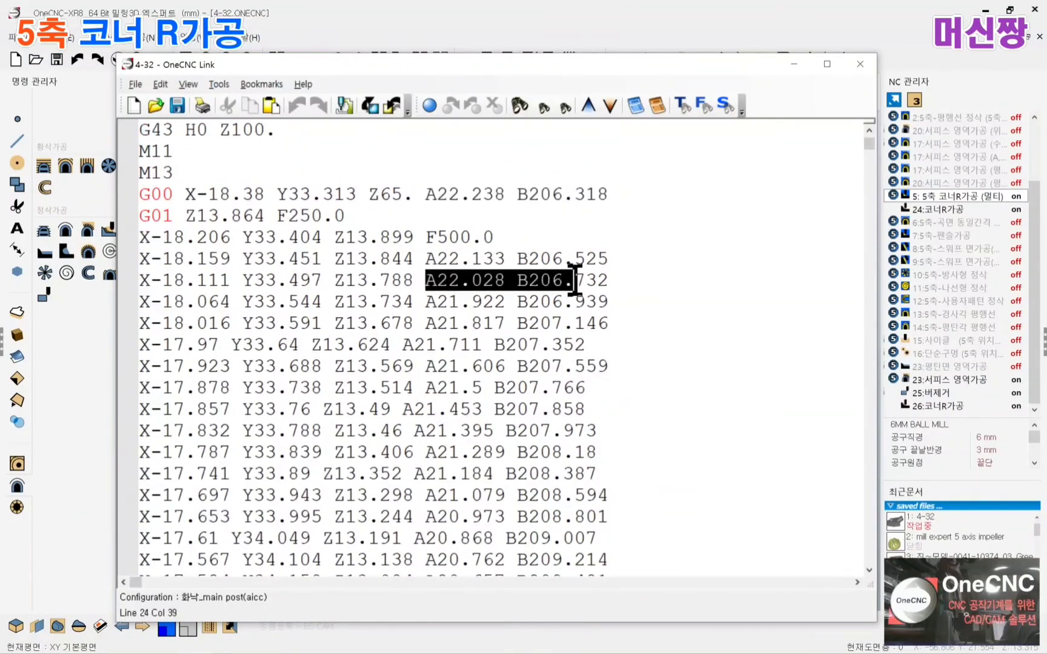
pyautogui.scroll(-4, 547, 345)
pyautogui.scroll(-8, 547, 346)
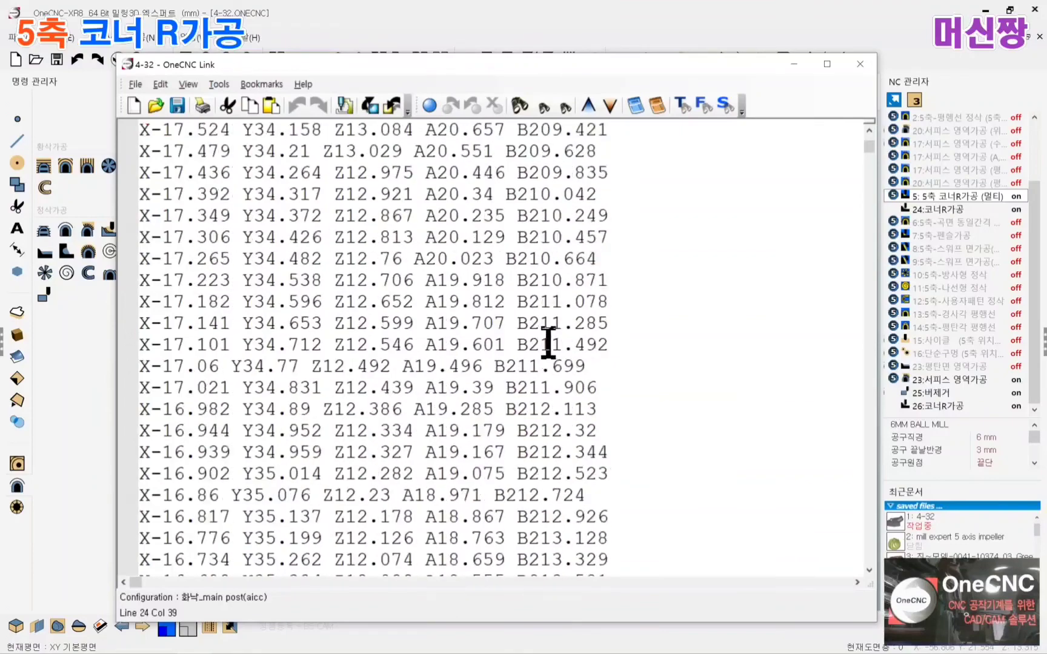
# Examine how the A and B rotary-axis values change in blocks further down the 5-axis NC code
pyautogui.moveTo(869, 147); pyautogui.dragTo(872, 205)
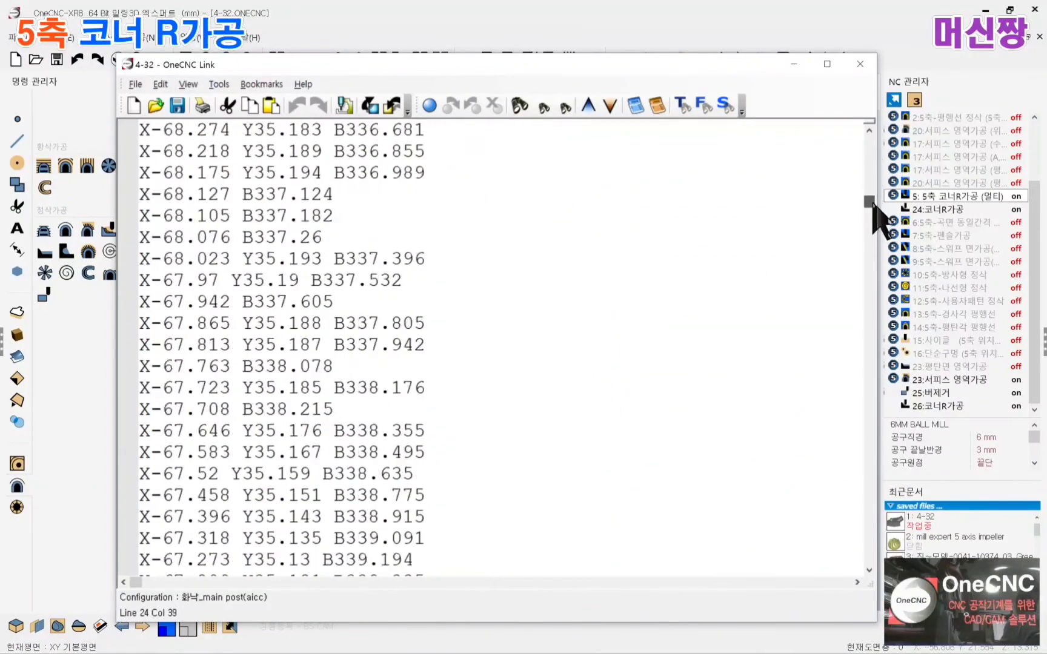
pyautogui.moveTo(321, 155); pyautogui.dragTo(458, 155)
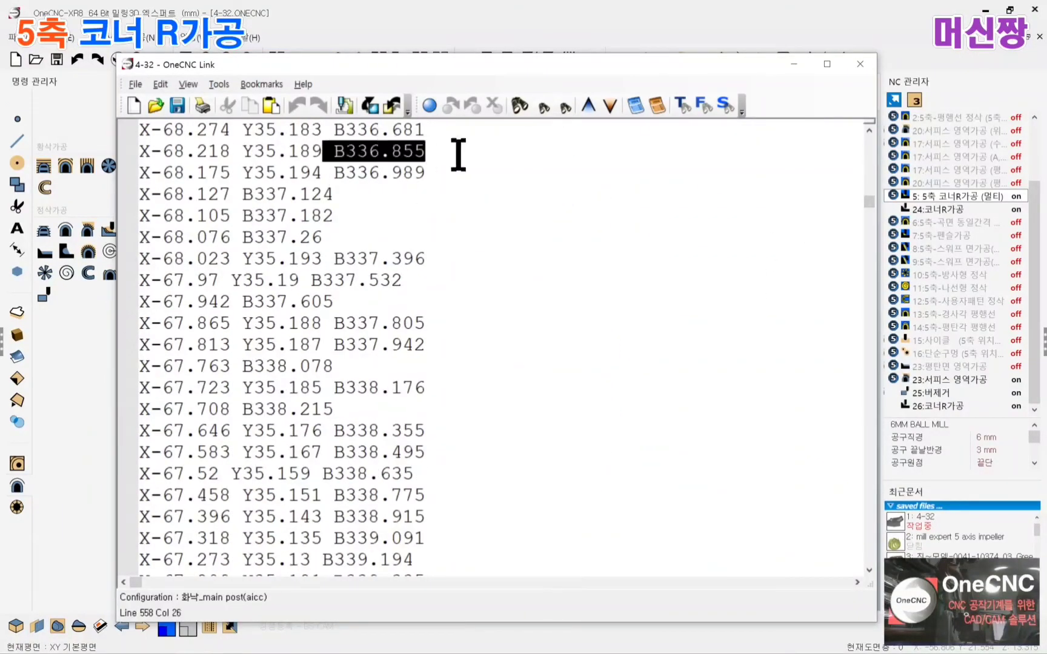
pyautogui.moveTo(332, 452); pyautogui.dragTo(435, 452)
pyautogui.click(566, 388)
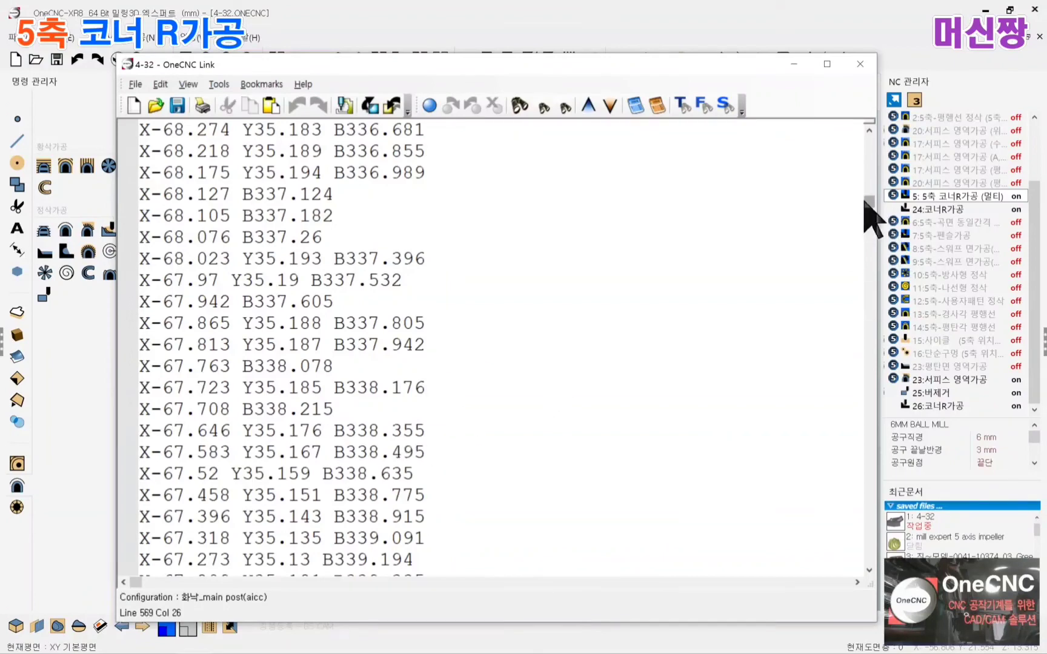
pyautogui.moveTo(865, 205); pyautogui.dragTo(872, 239)
pyautogui.moveTo(402, 323); pyautogui.dragTo(551, 323)
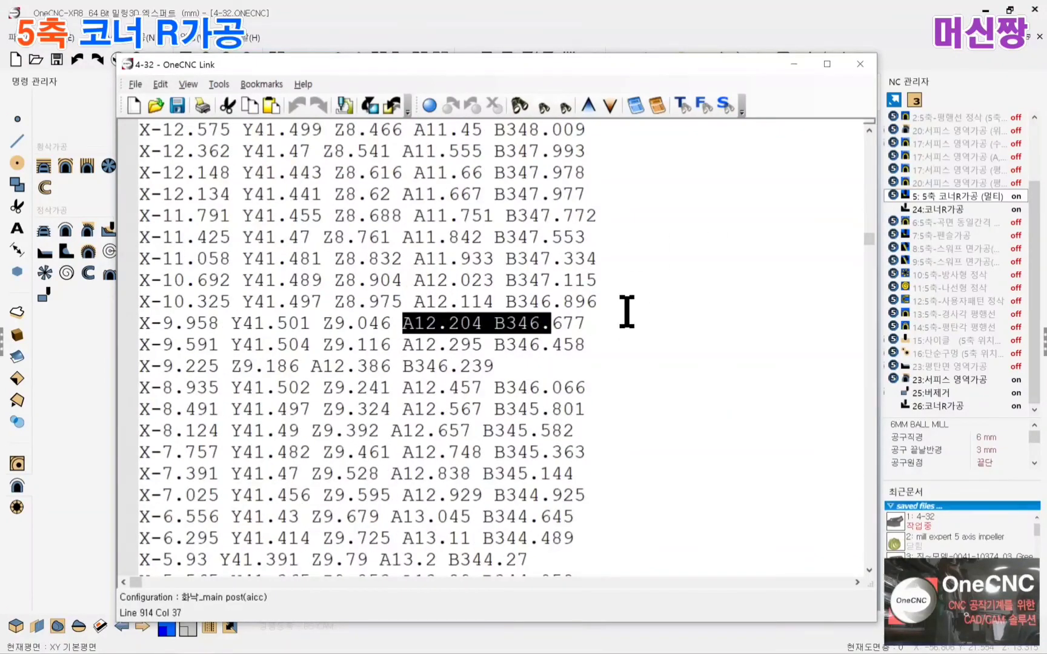
pyautogui.scroll(-2, 626, 312)
# Check the A0. B0. block and the closing blocks at the end of the 5-axis program, and close the code editor
pyautogui.moveTo(865, 240); pyautogui.dragTo(867, 570)
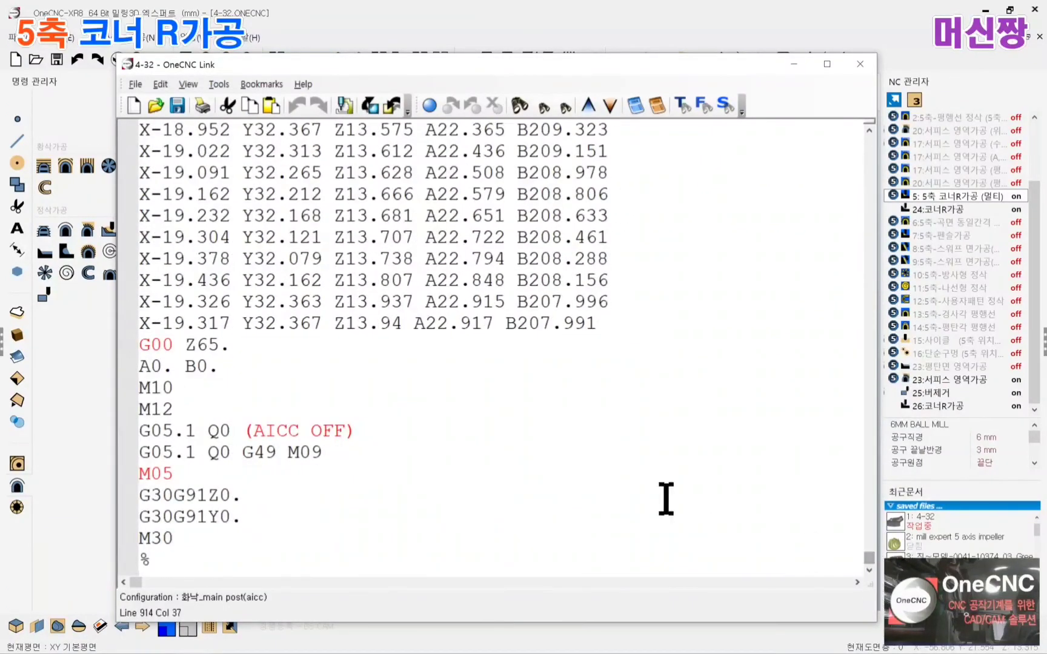
pyautogui.moveTo(229, 366); pyautogui.dragTo(118, 365)
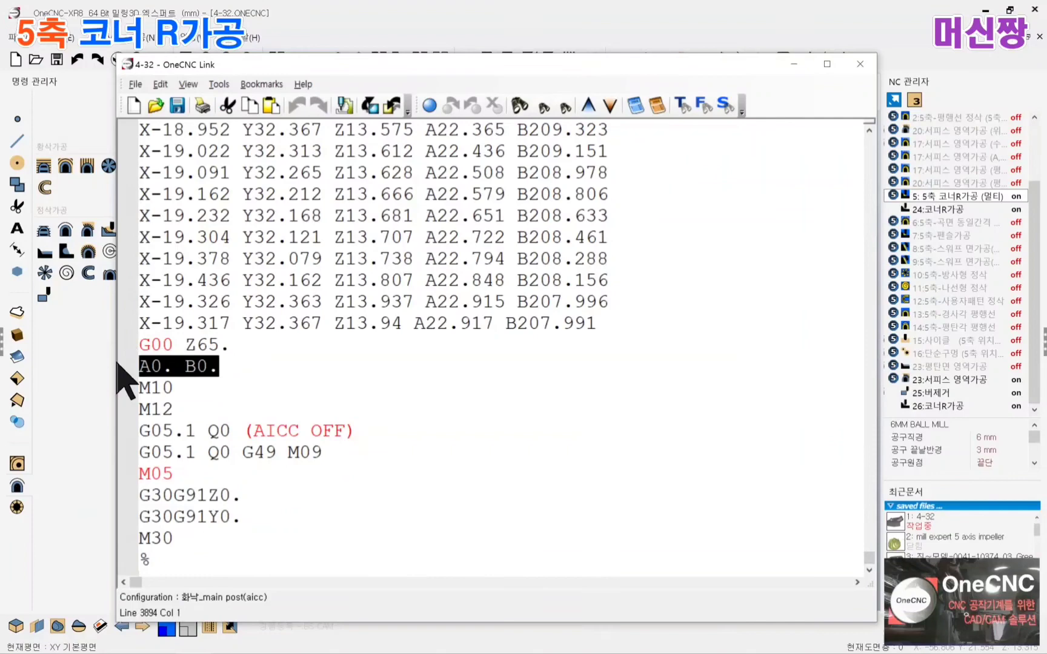
pyautogui.click(272, 380)
pyautogui.scroll(1, 618, 397)
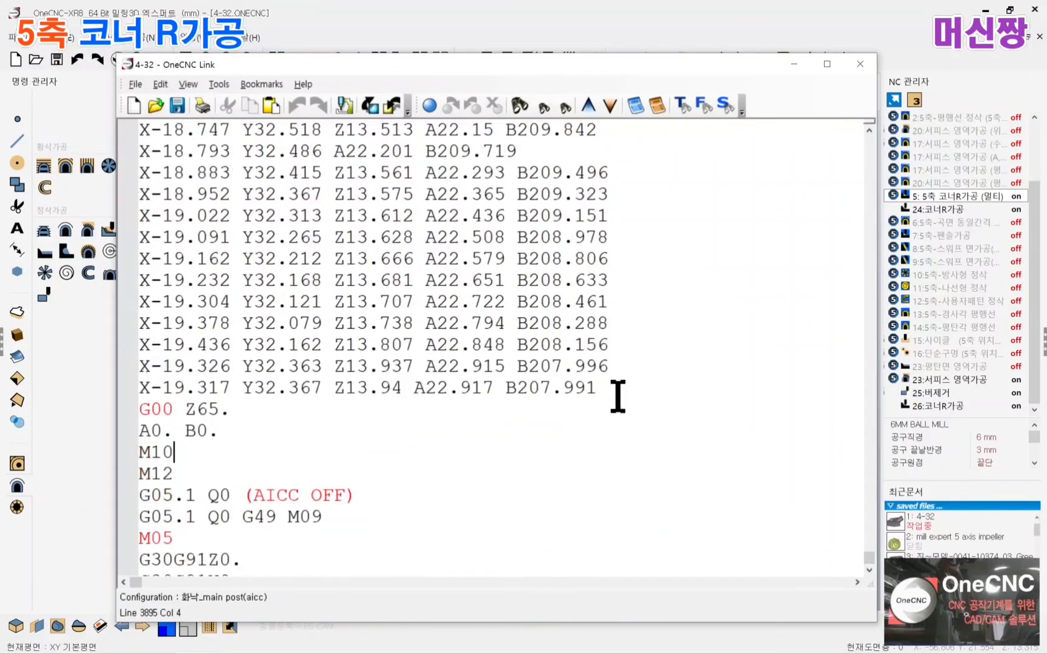
pyautogui.click(865, 64)
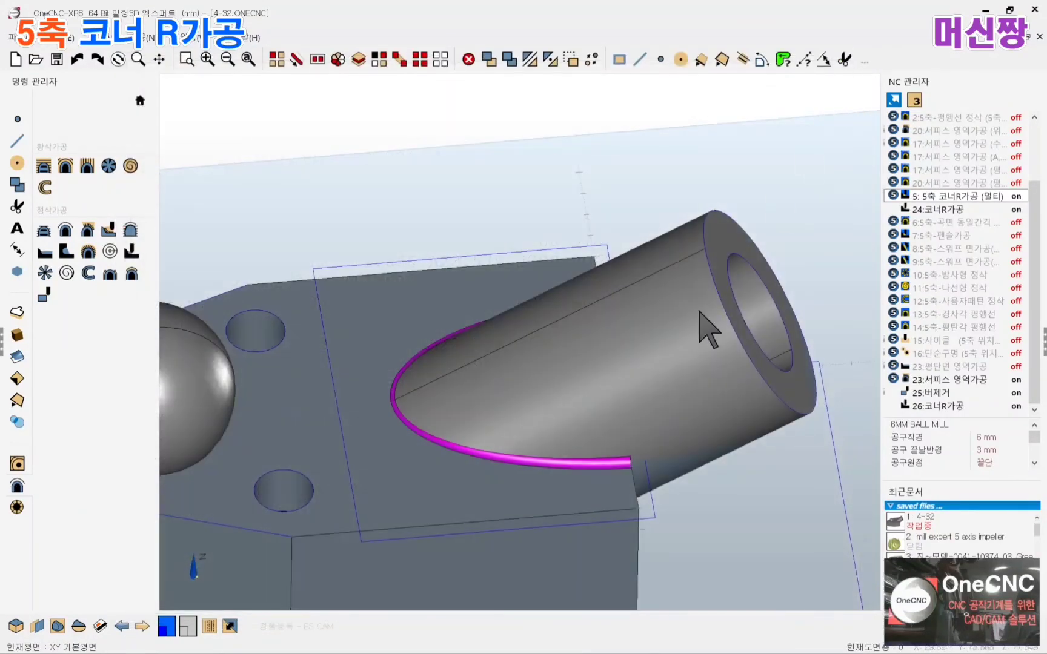
# Save the NC code of the 24:코너R가공 operation as 4-32, replacing the existing file, and view its opening blocks
pyautogui.click(936, 210)
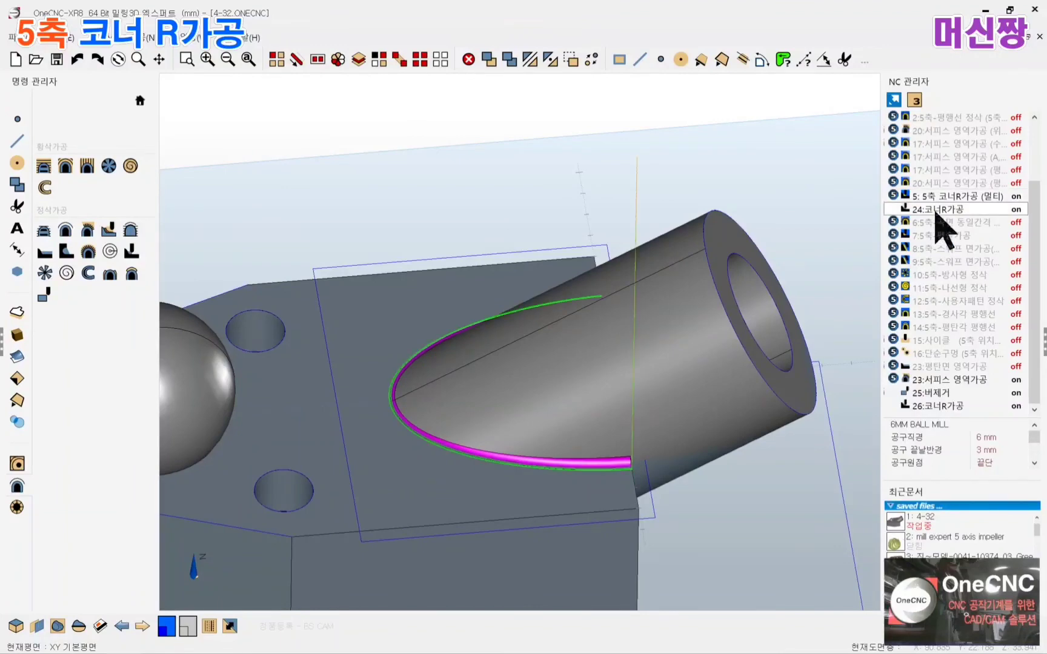
pyautogui.doubleClick(937, 210)
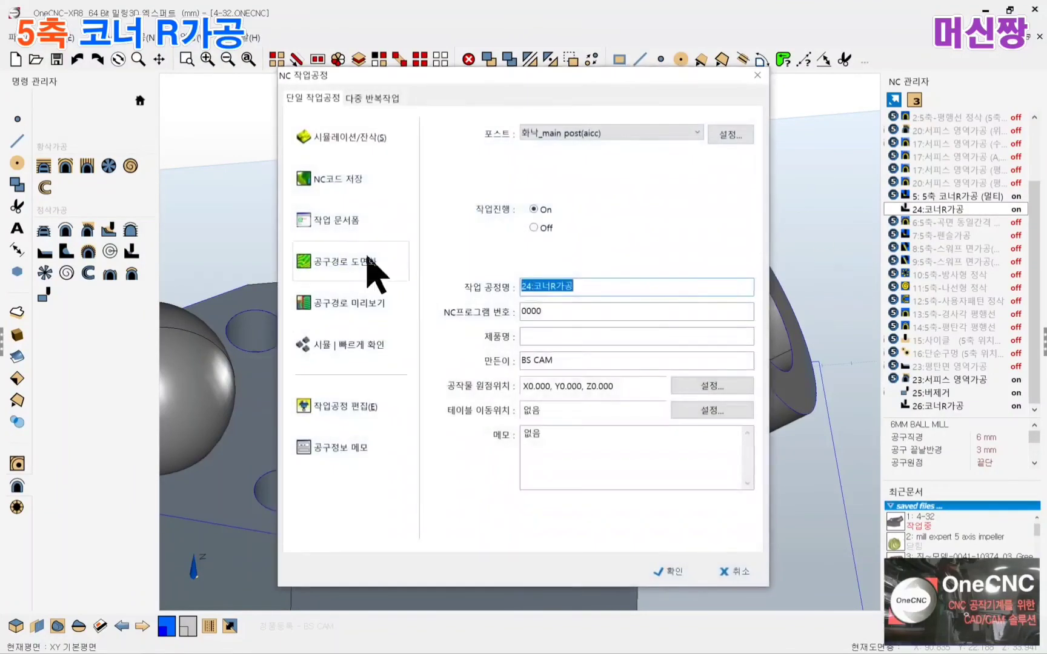
pyautogui.click(332, 180)
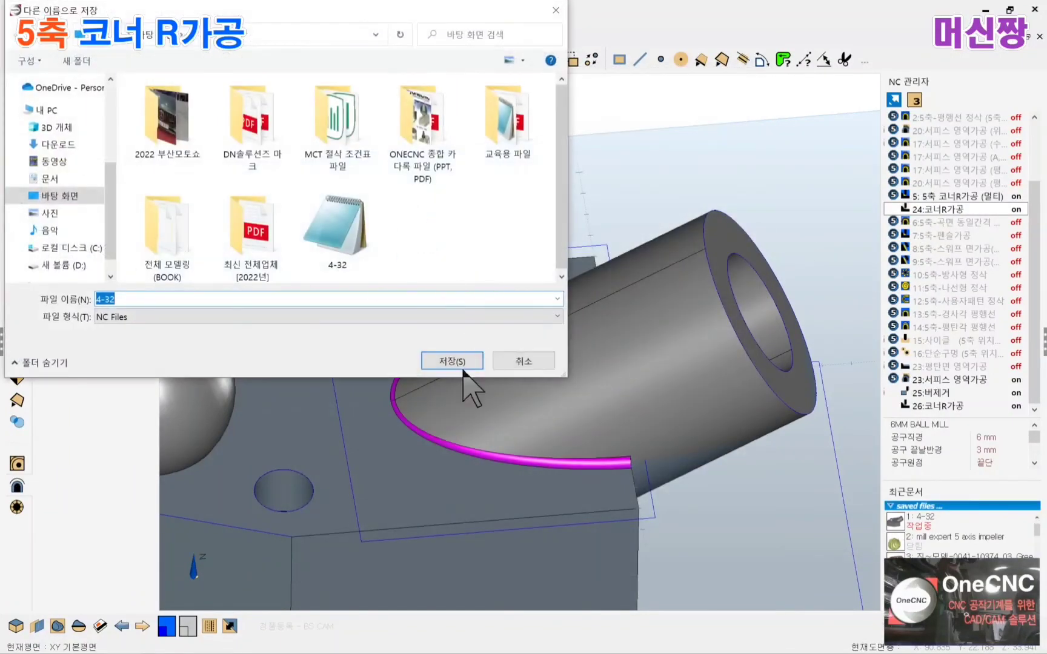
pyautogui.click(451, 362)
pyautogui.click(560, 344)
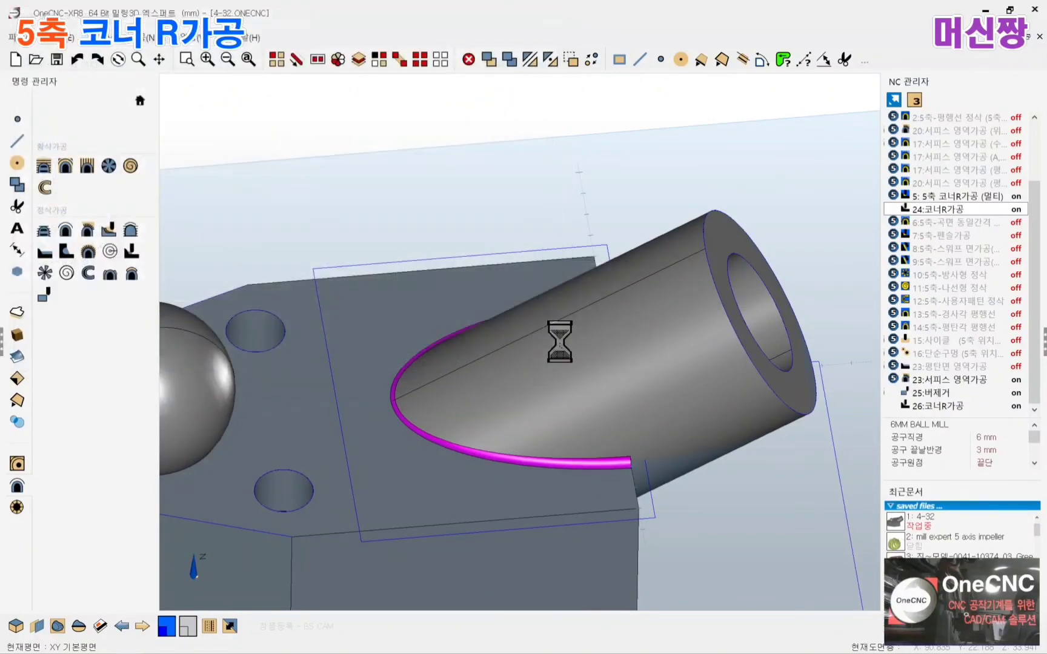
pyautogui.scroll(-3, 486, 301)
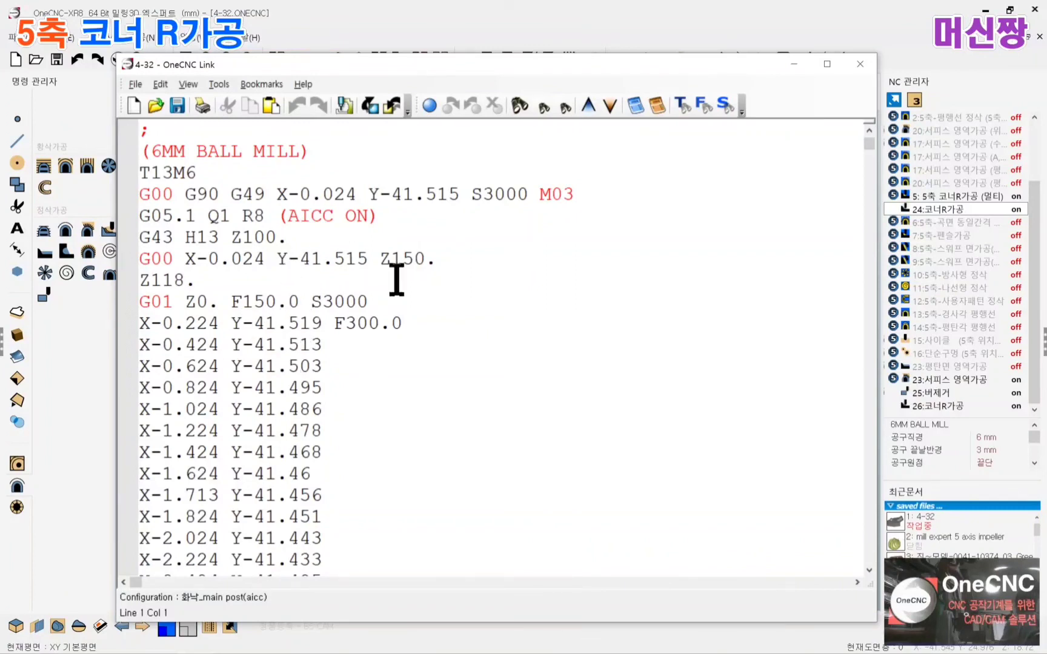
# Examine the X, Y and Z coordinate values in the opening and middle blocks of the 3-axis corner-R NC code
pyautogui.scroll(-9, 360, 358)
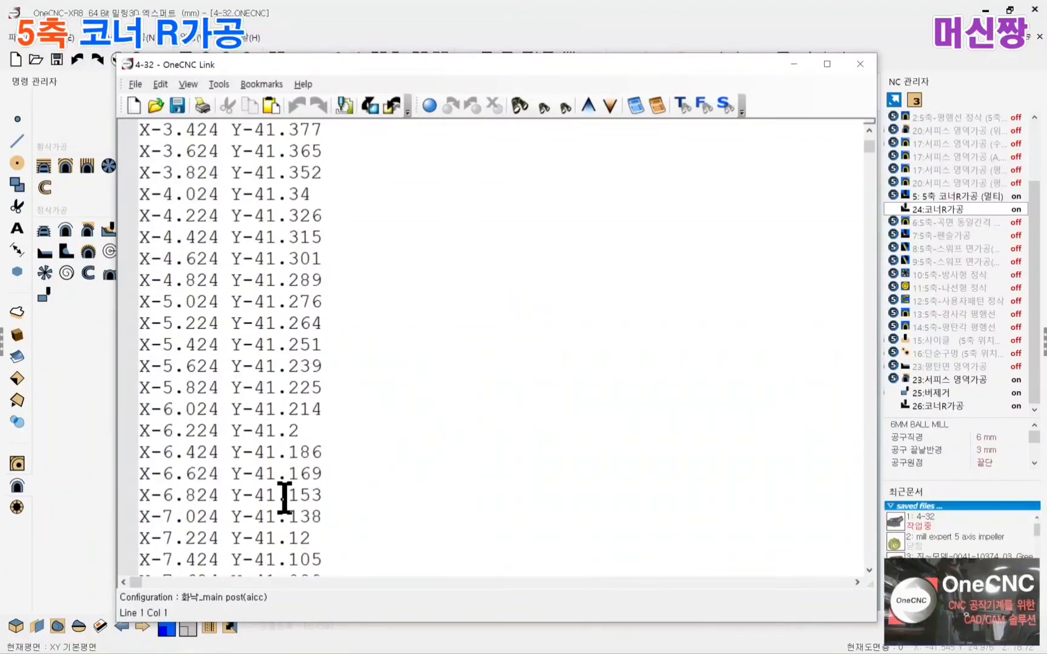
pyautogui.scroll(-1, 819, 249)
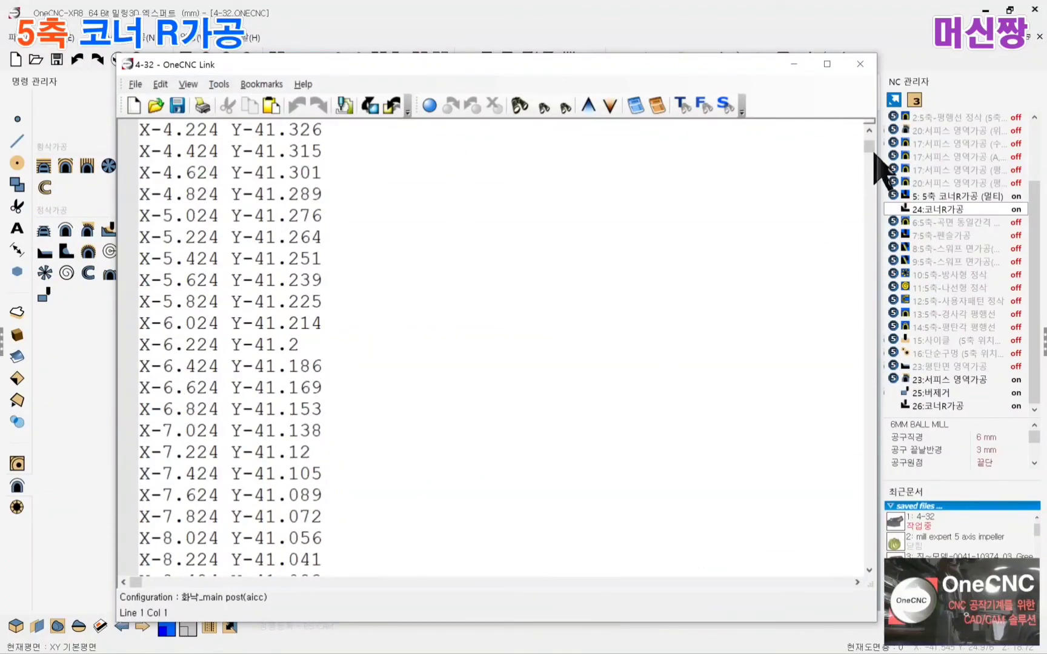
pyautogui.moveTo(871, 149); pyautogui.dragTo(871, 276)
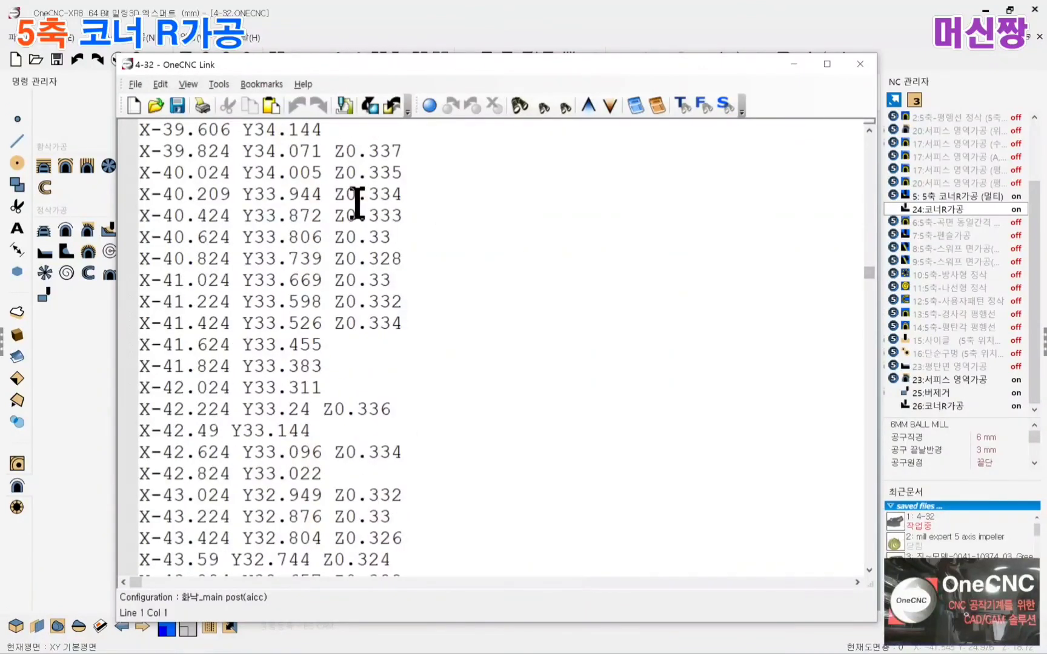
pyautogui.moveTo(339, 194); pyautogui.dragTo(402, 195)
pyautogui.click(403, 301)
pyautogui.moveTo(151, 301); pyautogui.dragTo(391, 301)
# Check the closing blocks at the end of the 3-axis program and close the code editor
pyautogui.moveTo(867, 274); pyautogui.dragTo(866, 565)
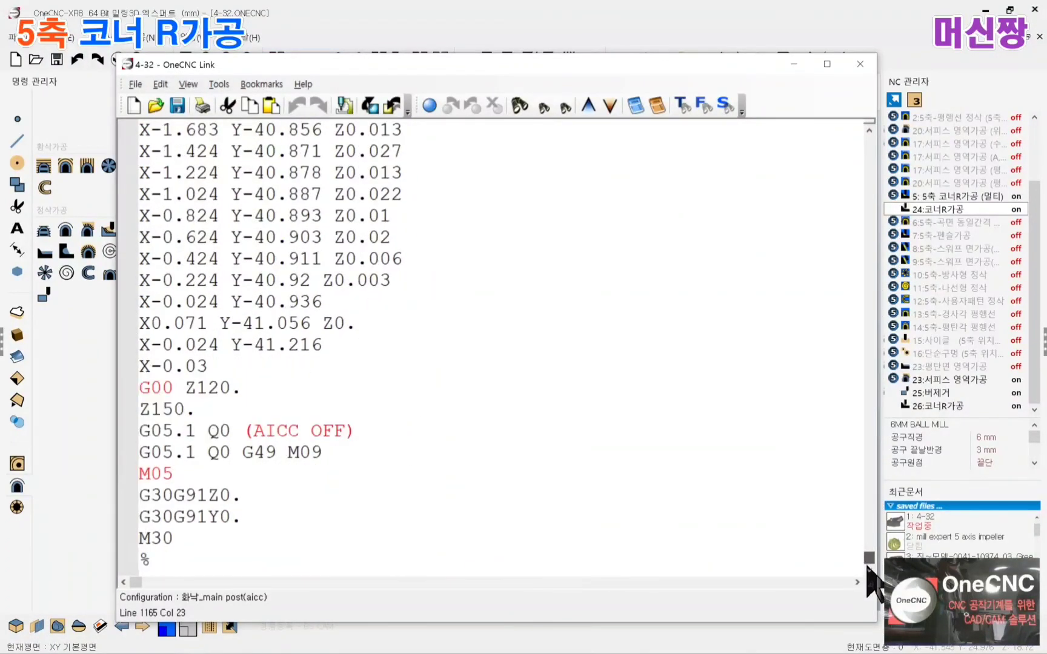
pyautogui.click(629, 332)
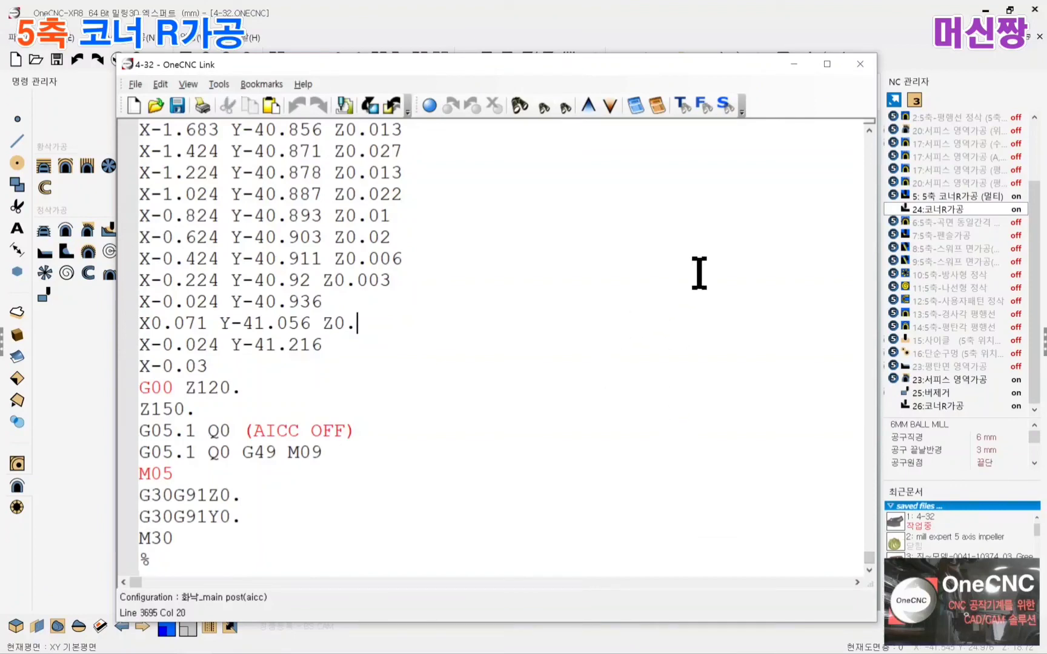
pyautogui.click(869, 62)
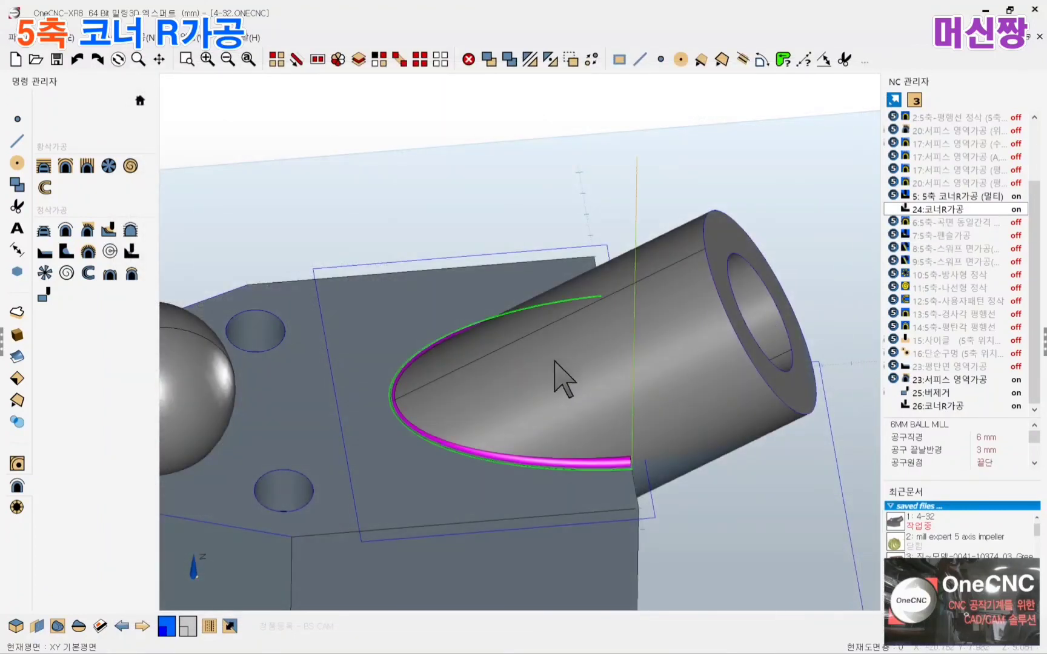
# Switch the machining method to 5축 동시 가공 and display the available 5-axis operations, with the tube-plate joint in view
pyautogui.moveTo(532, 359); pyautogui.dragTo(556, 374, button='middle')
pyautogui.scroll(-2, 549, 360)
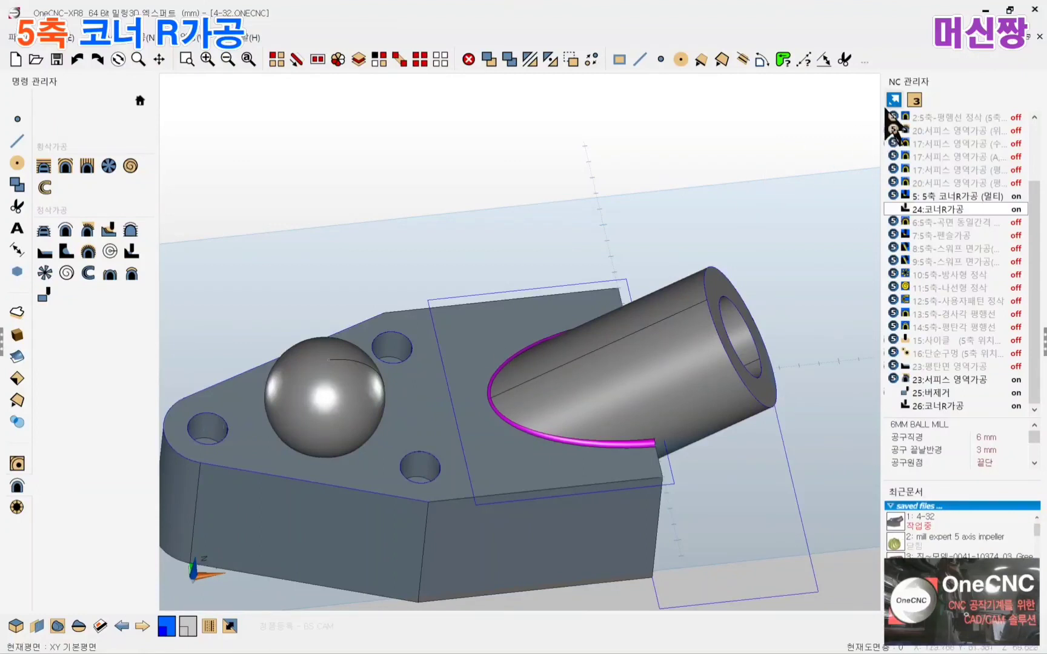
pyautogui.click(915, 101)
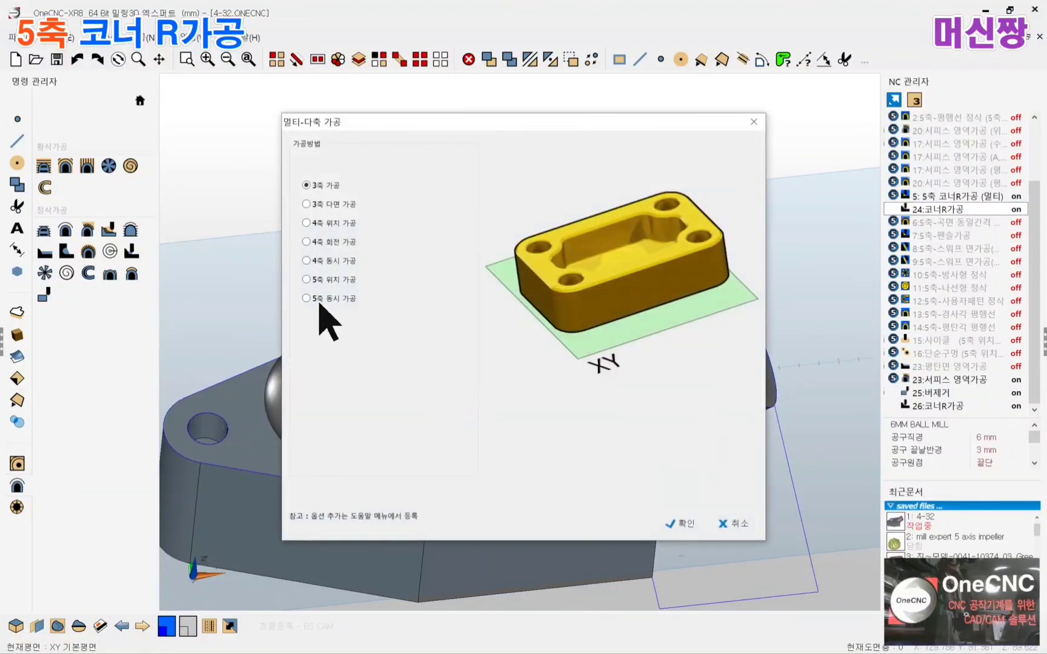
pyautogui.click(307, 298)
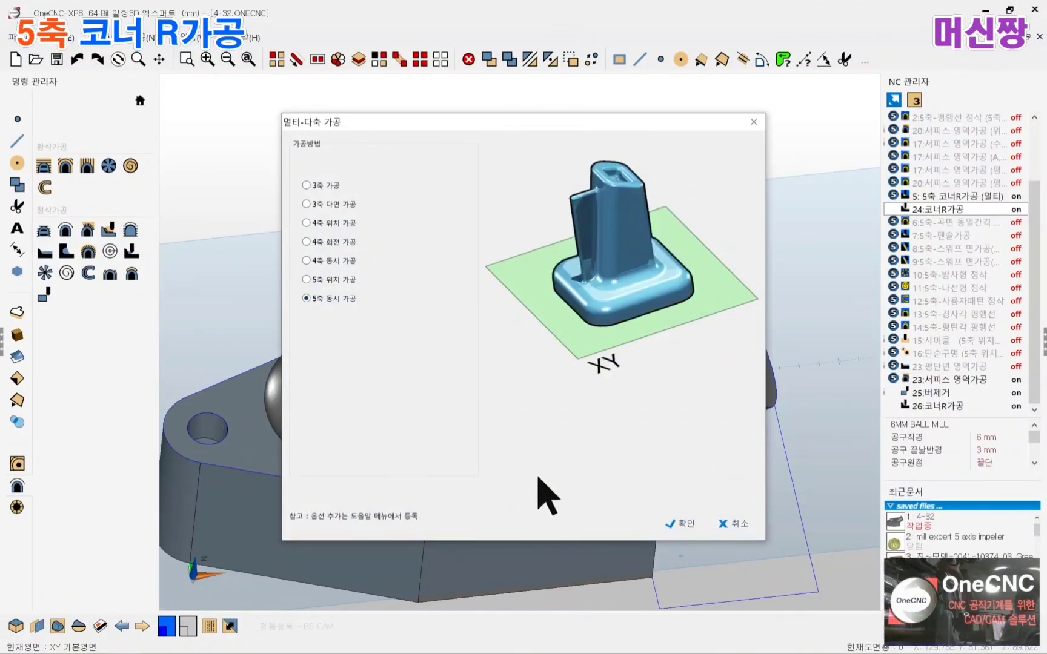
pyautogui.click(676, 522)
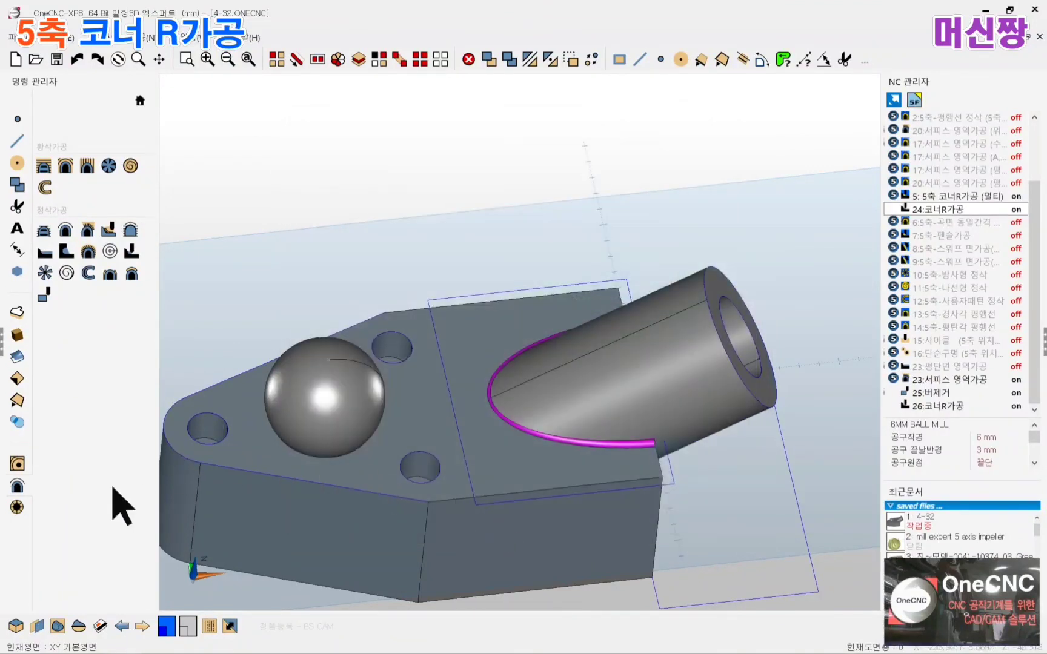
pyautogui.click(17, 506)
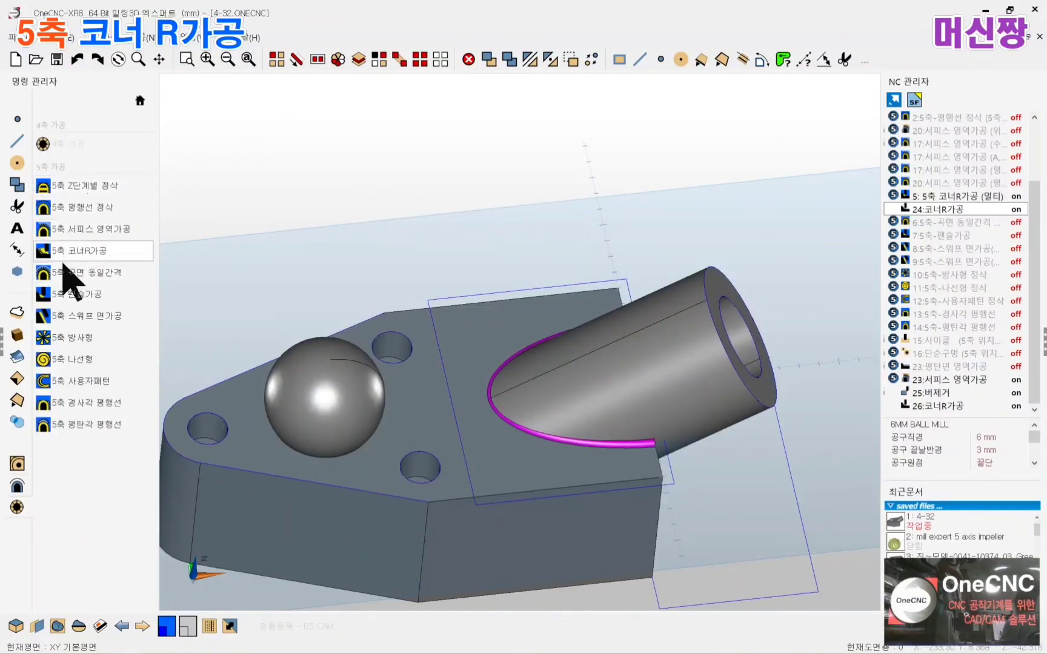
pyautogui.moveTo(548, 449); pyautogui.dragTo(602, 440, button='middle')
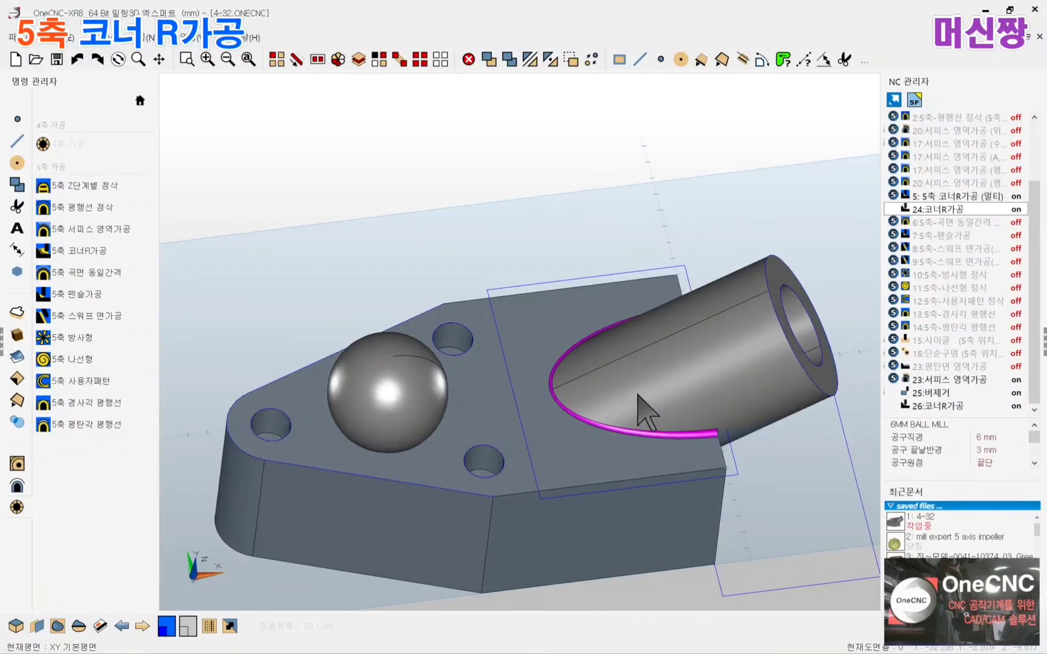
pyautogui.moveTo(639, 411); pyautogui.dragTo(639, 402, button='middle')
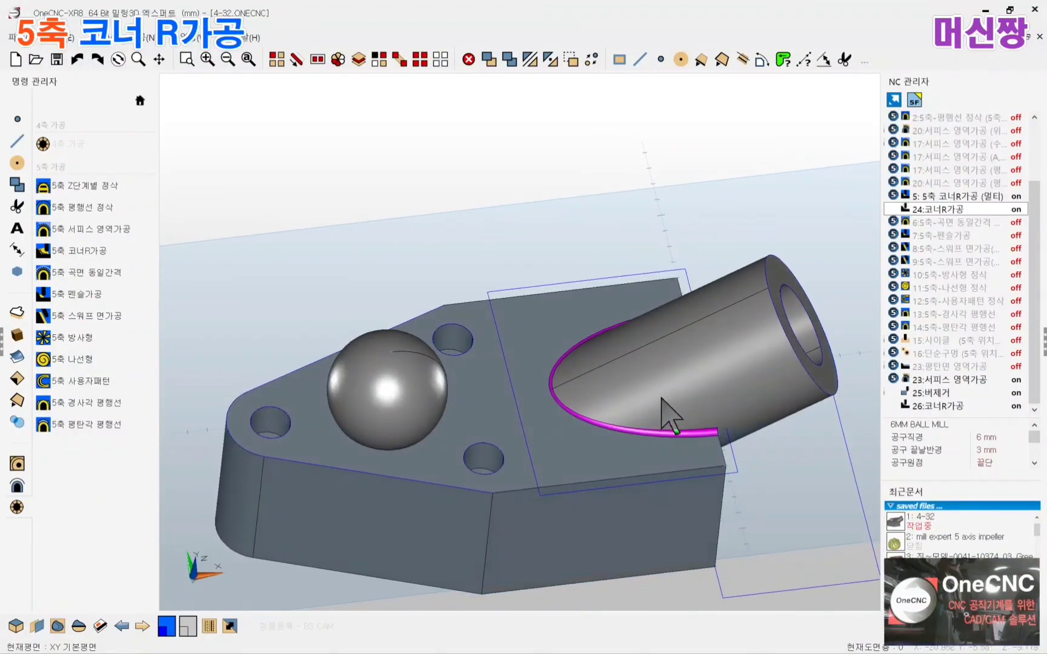